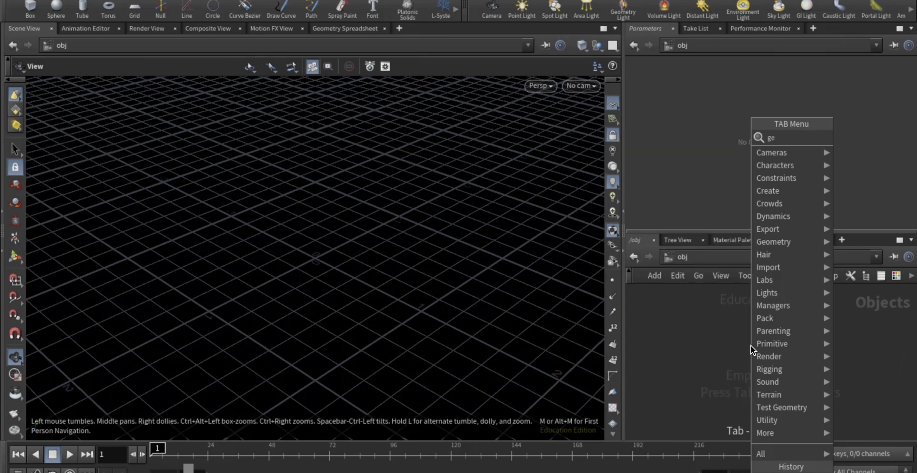
Create a Geometry object in the obj network and name it Dance
key("Return")
double_click(764, 345)
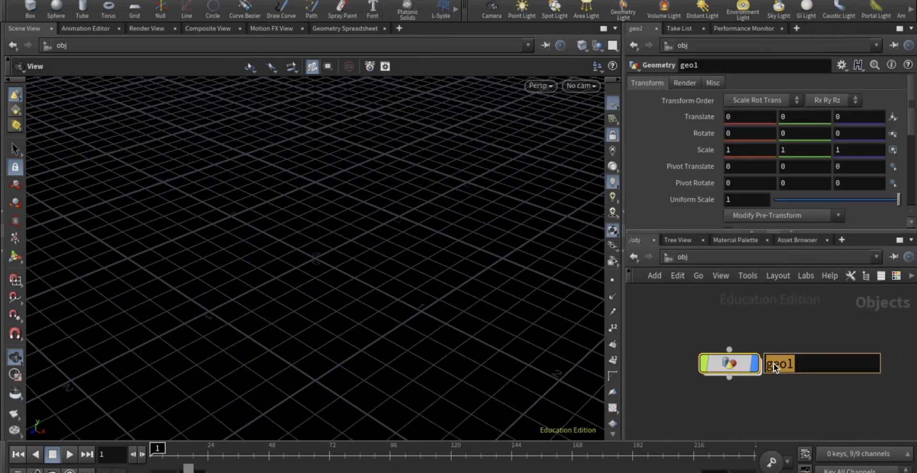
type("Dance")
key("Return")
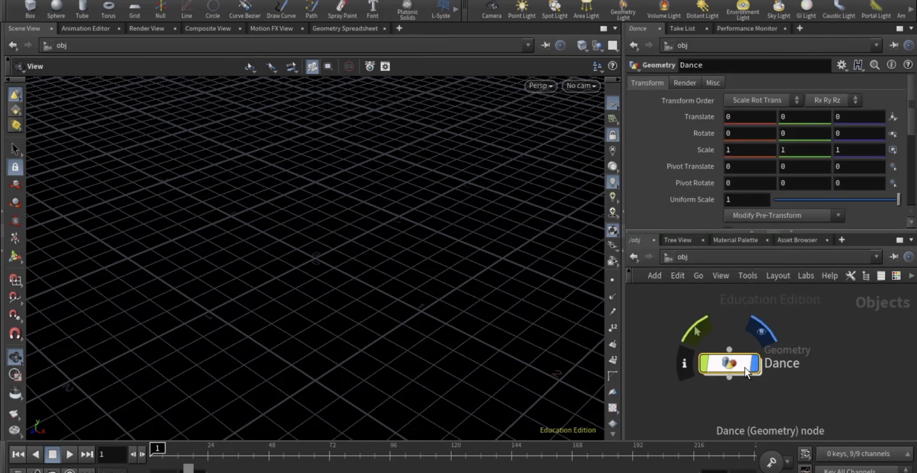
Go inside the Dance object and add an Agent node to its empty network
double_click(744, 367)
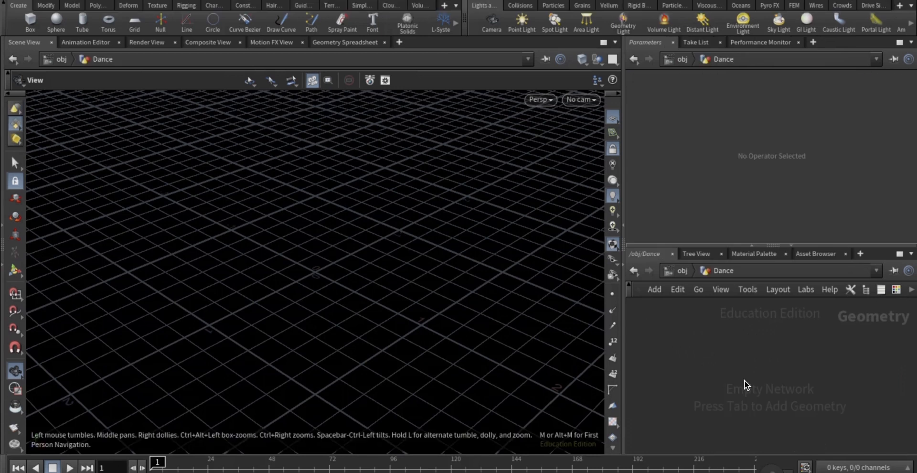
key("Tab")
type("agent")
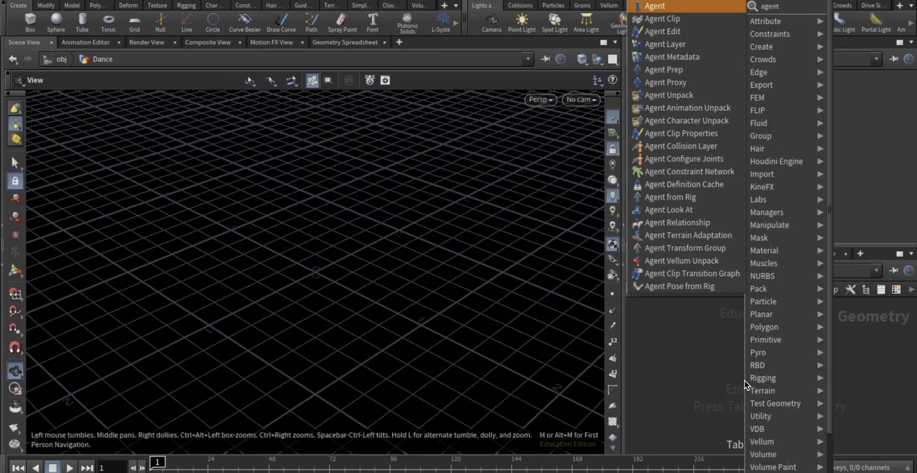
key("Escape")
left_click(745, 380)
Set the Agent node's input to FBX and load Hip Hop Dancing.fbx from D:/hiphopdancing/
scroll(684, 190, "down", 3)
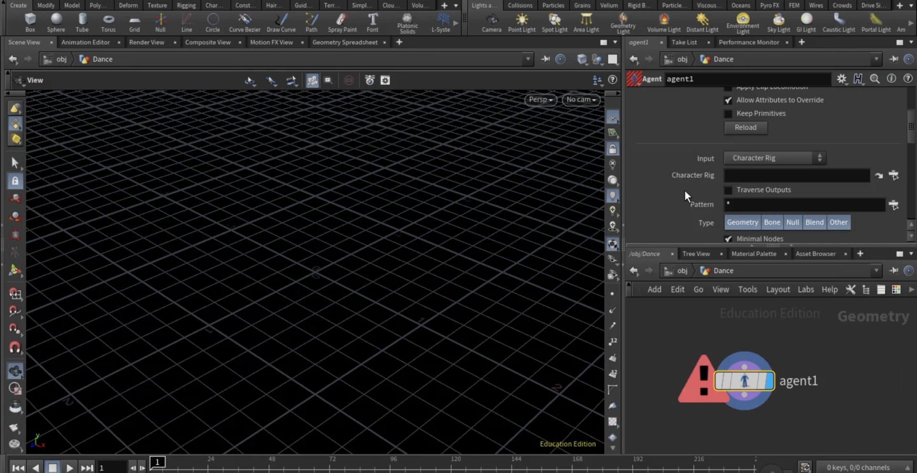
left_click(761, 159)
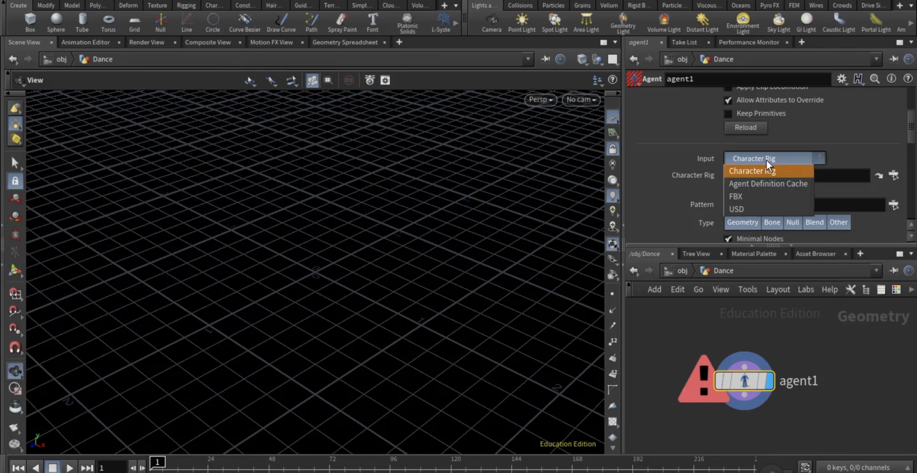
left_click(748, 196)
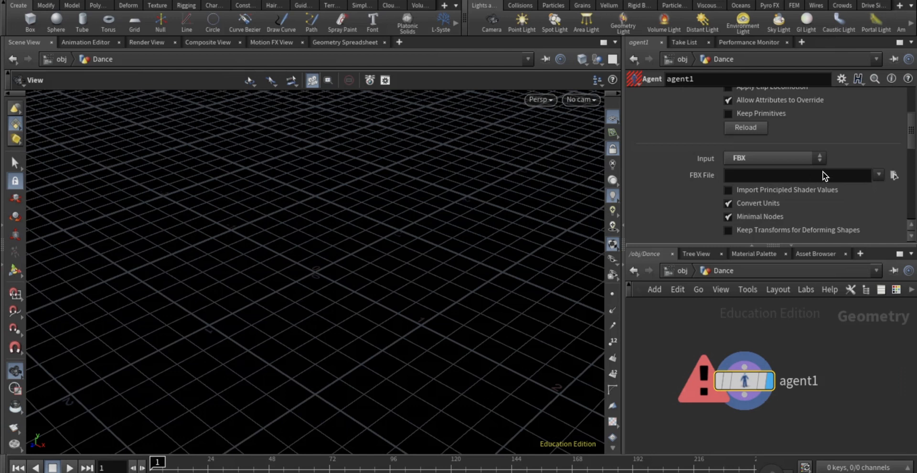
left_click(893, 175)
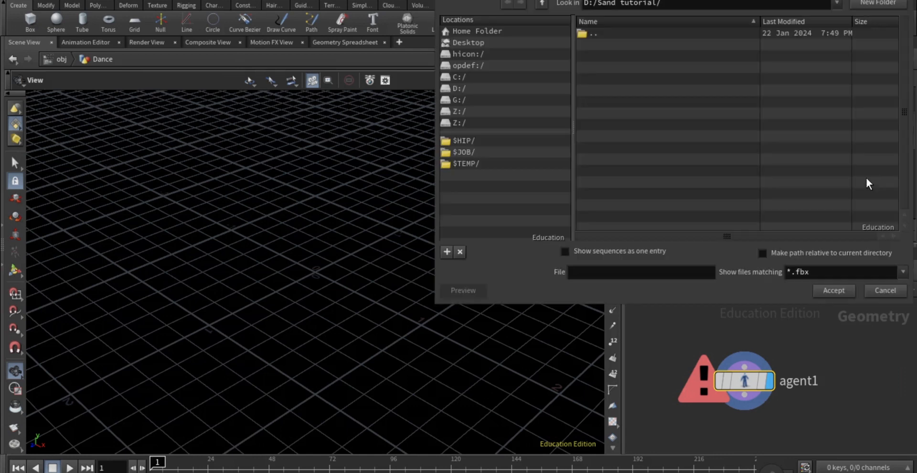
left_click(531, 88)
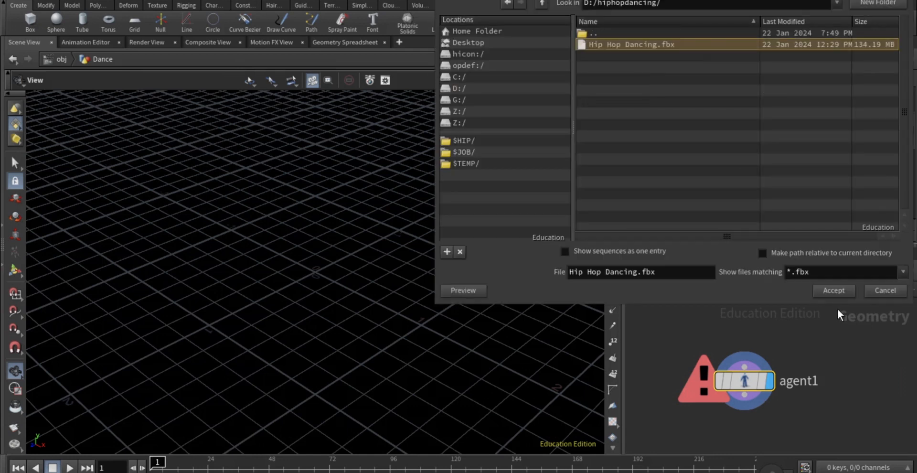
left_click(833, 291)
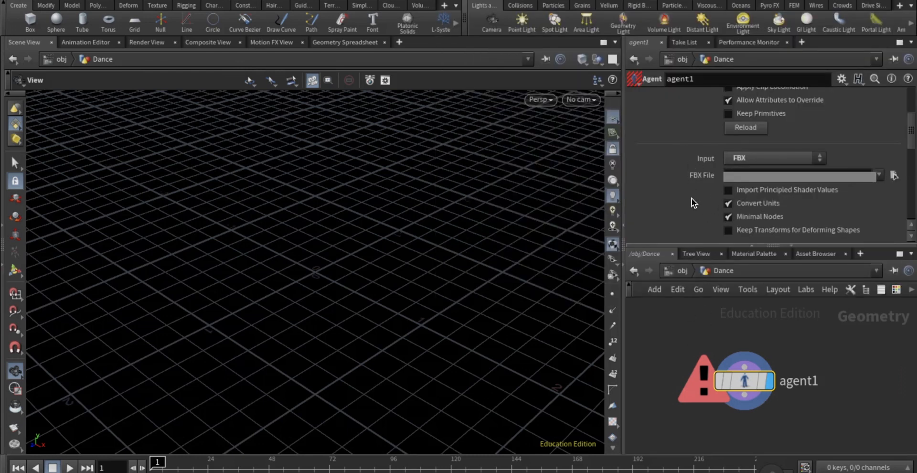
middle_click_drag(382, 227, 393, 309)
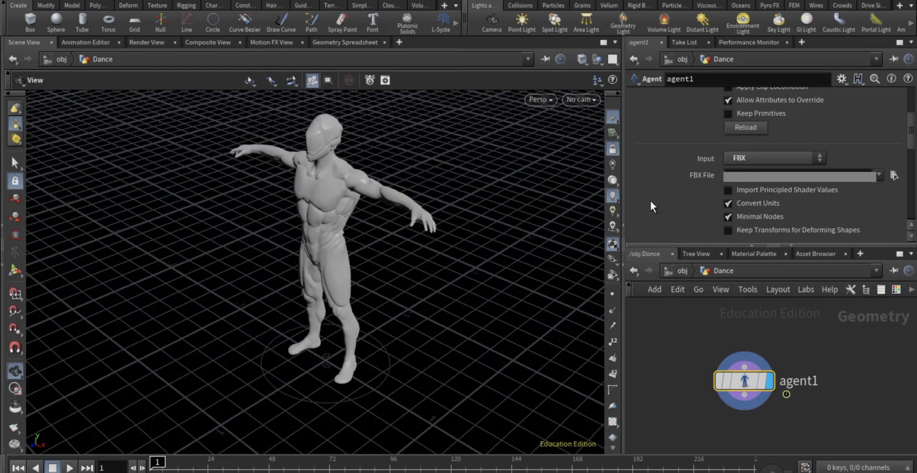
Set the agent's current clip to mixamo.com and preview the animation
scroll(674, 188, "up", 5)
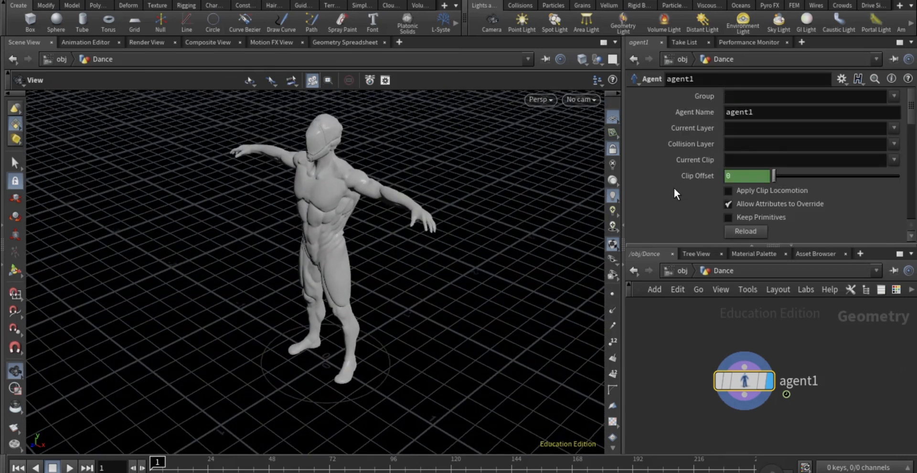
left_click(893, 162)
left_click(875, 188)
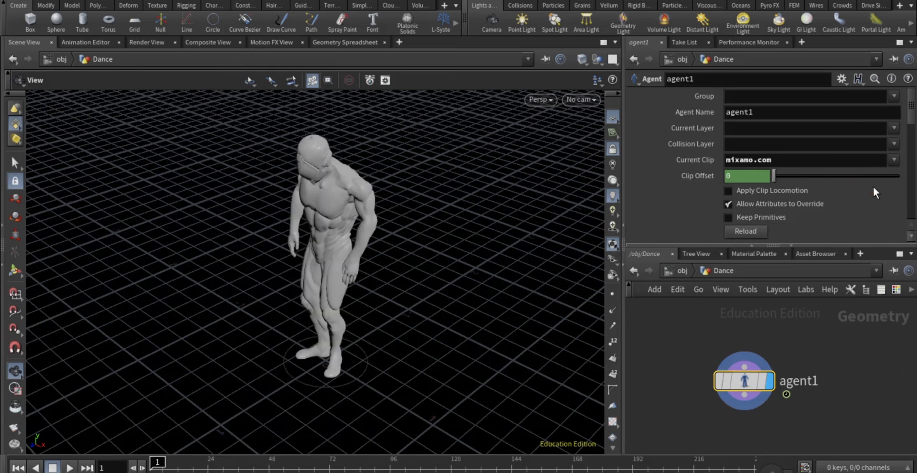
left_click(70, 467)
left_click(69, 467)
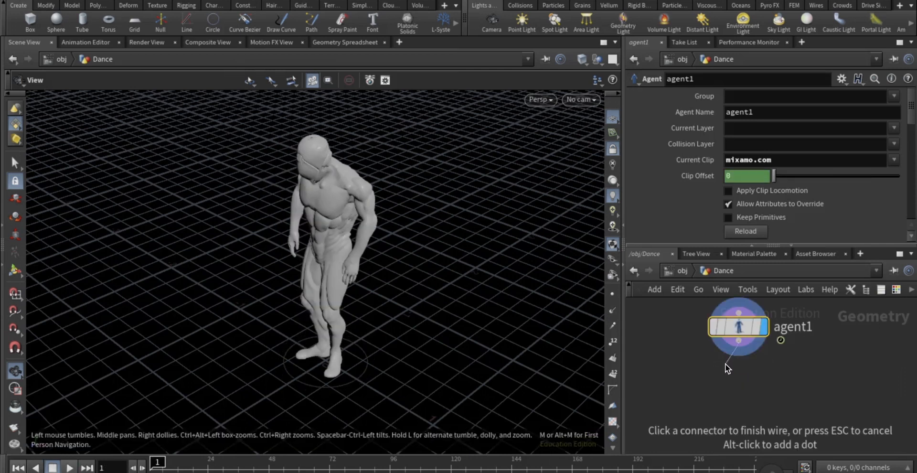
Connect a Convert node below agent1, align it under the agent and display its result
key("Tab")
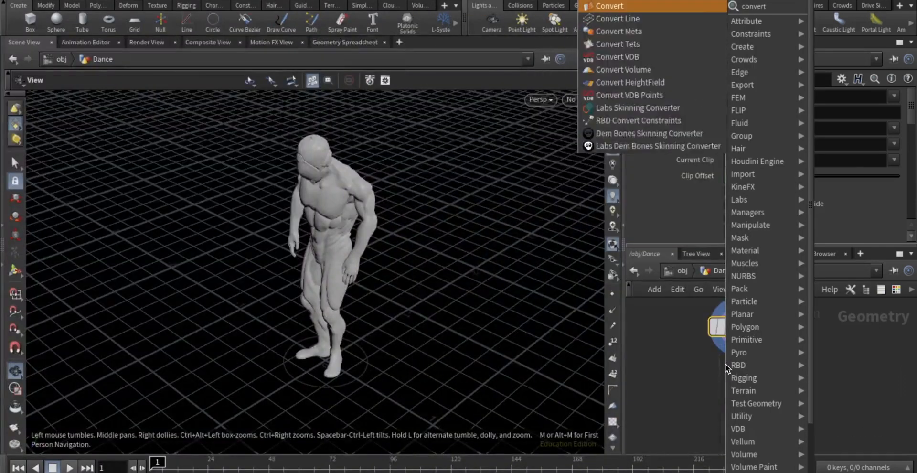
key("Escape")
left_click(736, 368)
left_click_drag(736, 370, 737, 386)
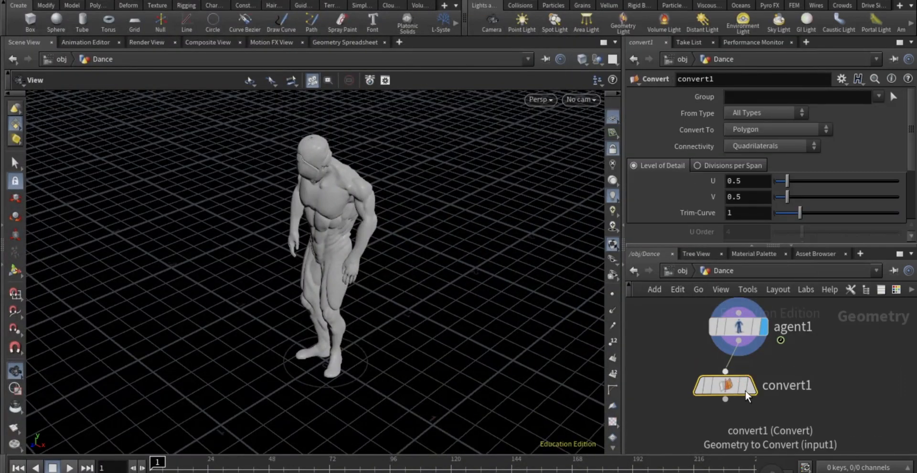
left_click(749, 385)
Connect a Trail node after convert1 and set its result type to Compute Velocity
left_click(726, 400)
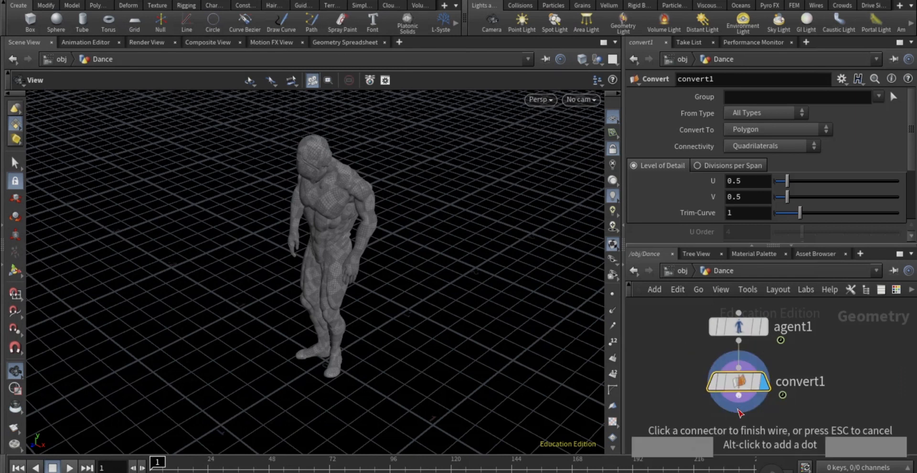
key("Tab")
type("trail")
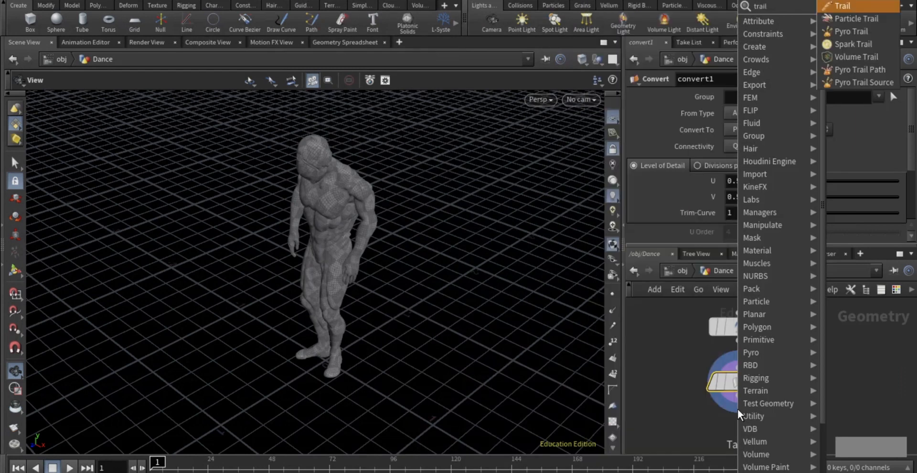
key("Return")
left_click(763, 438)
middle_click_drag(746, 438, 748, 391)
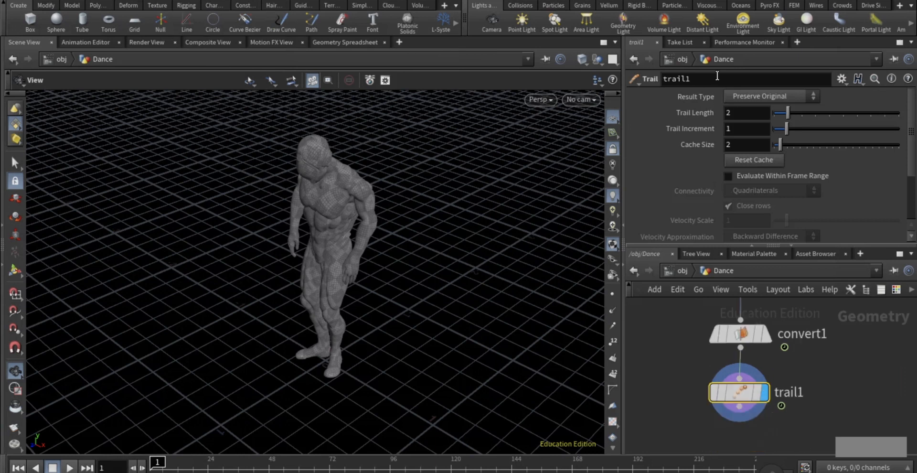
left_click(746, 101)
left_click(745, 145)
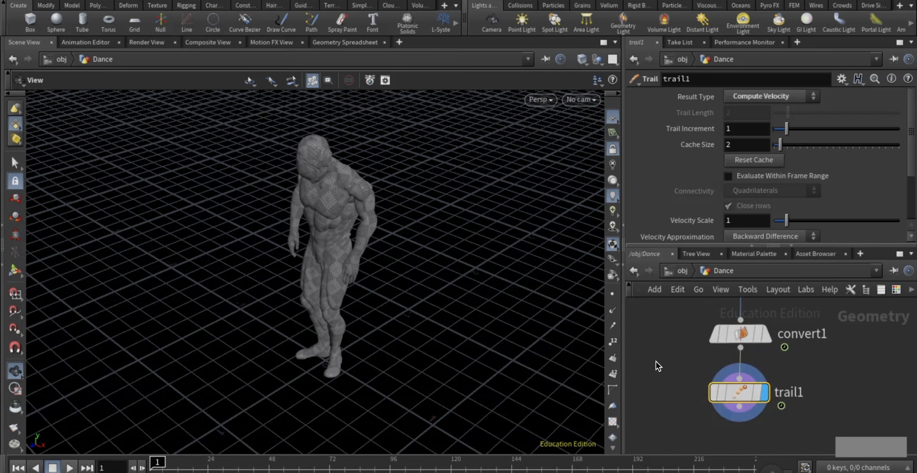
Connect a Transform node after trail1
middle_click_drag(655, 362, 657, 326)
left_click(742, 374)
key("Tab")
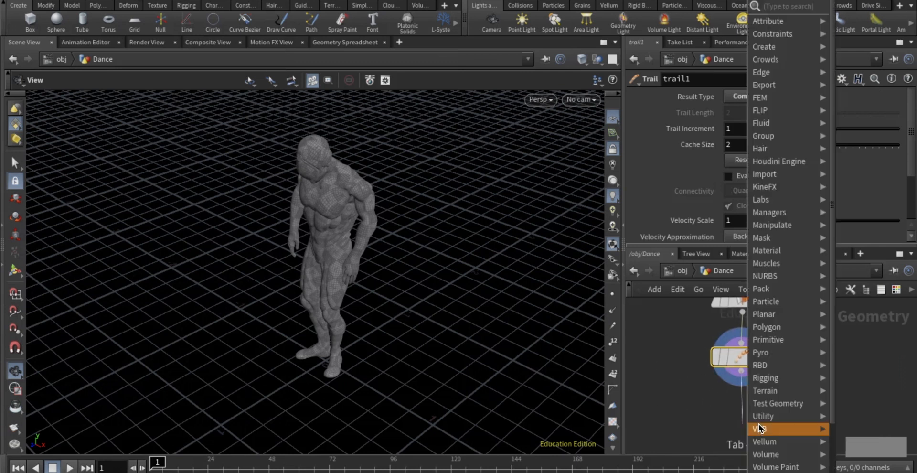
type("transform")
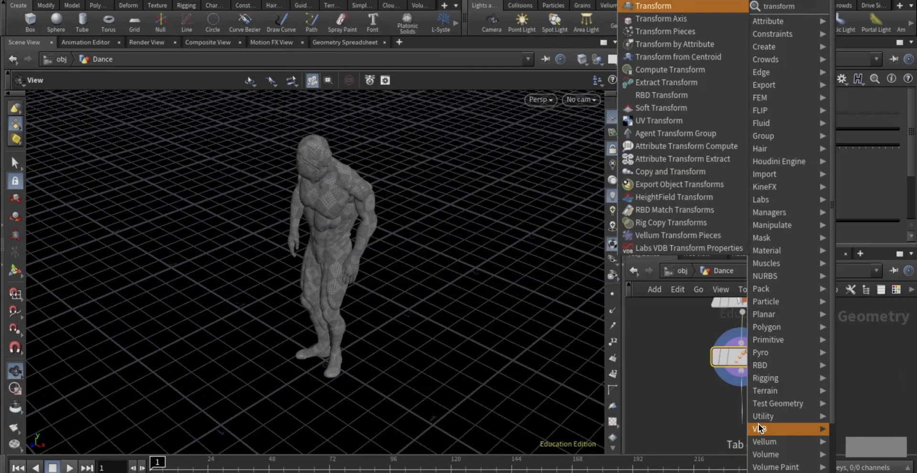
key("Return")
left_click(760, 425)
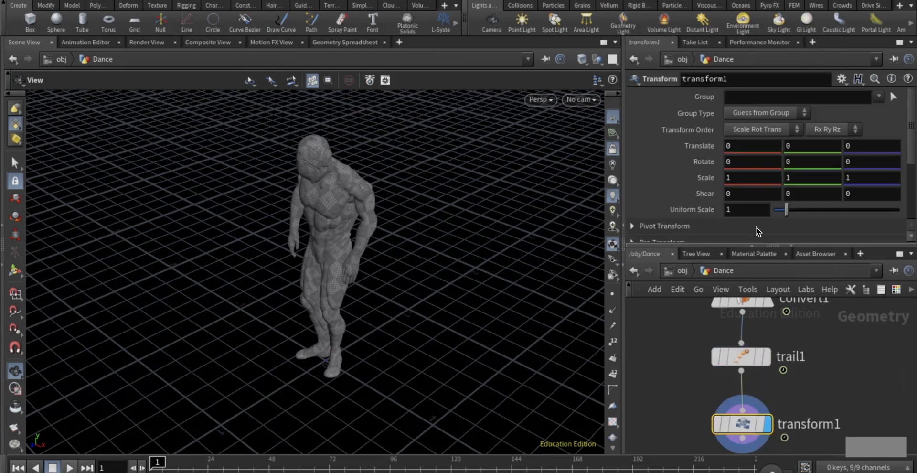
Set the Transform node's uniform scale to 2 and view the dancer from the front
left_click(750, 210)
type("2")
key("Return")
right_click_drag(481, 262, 422, 308)
left_click_drag(431, 323, 444, 307)
middle_click_drag(383, 317, 377, 335)
left_click_drag(376, 335, 421, 290)
Connect a Null node after transform1 and name it OUT
middle_click_drag(689, 378, 686, 314)
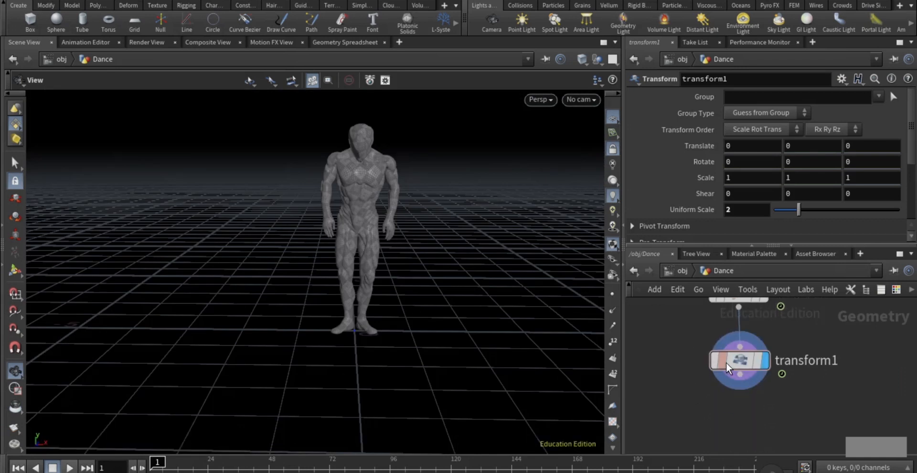
left_click(740, 374)
left_click(735, 400)
type("null")
key("Return")
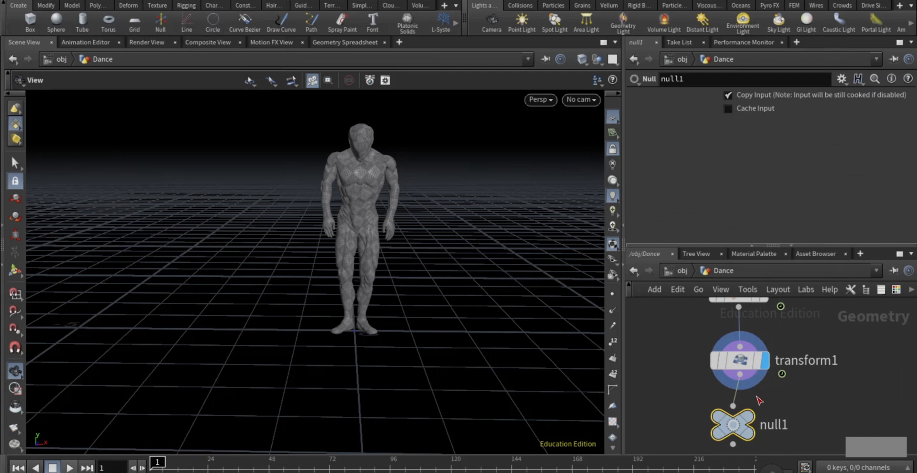
double_click(770, 423)
type("OUT")
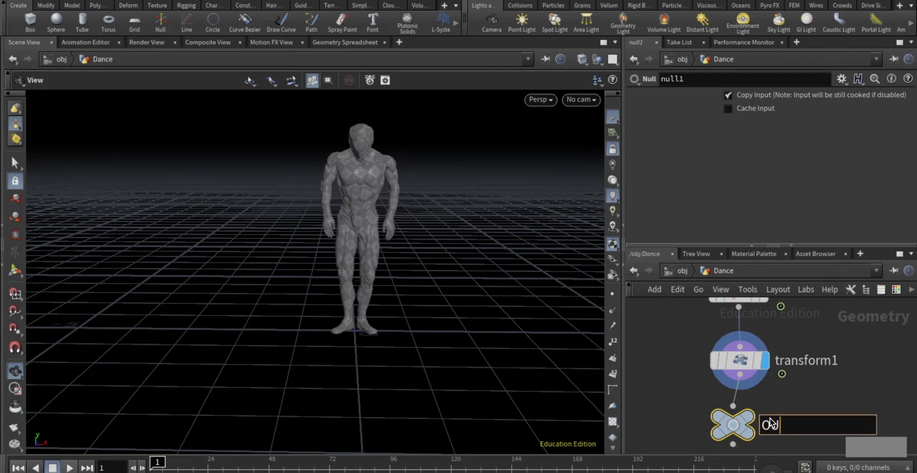
key("Return")
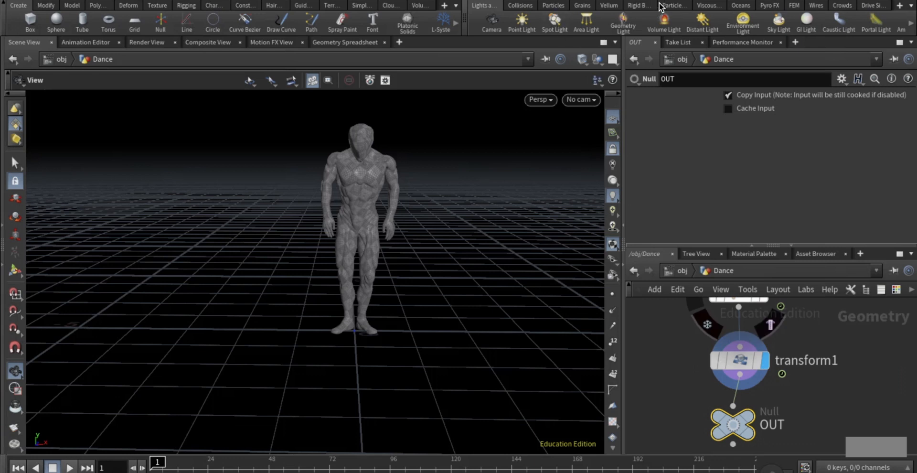
Apply the Emit Particle Fluid tool to the Dance object as the fluid source
left_click(680, 8)
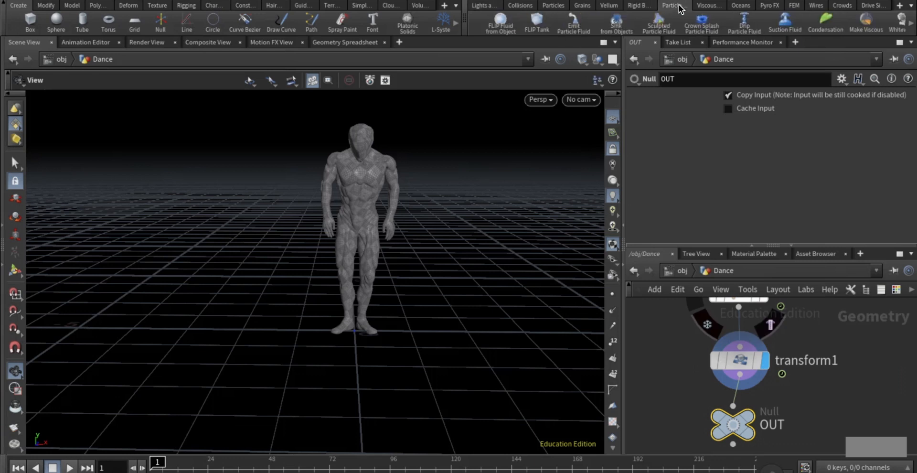
left_click(580, 25)
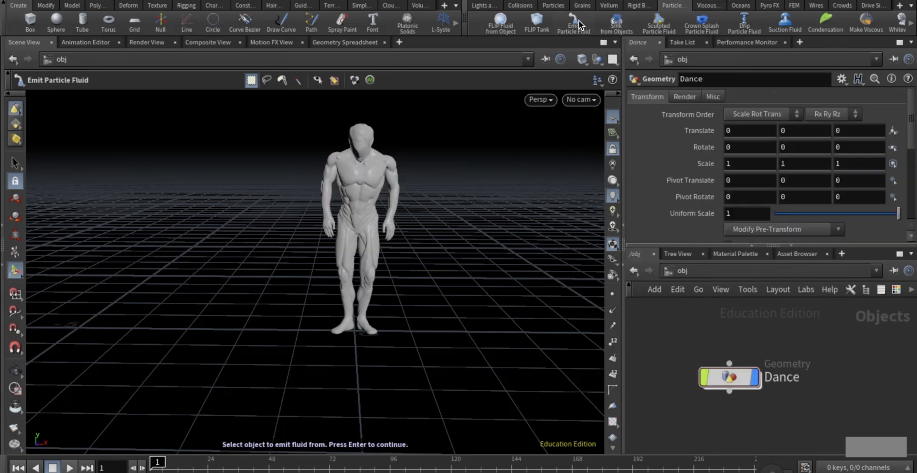
left_click(377, 181)
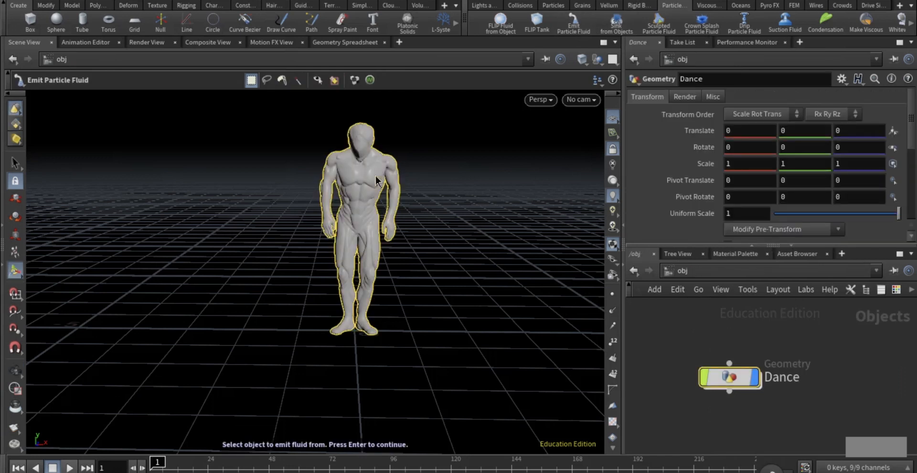
key("Return")
key("Return")
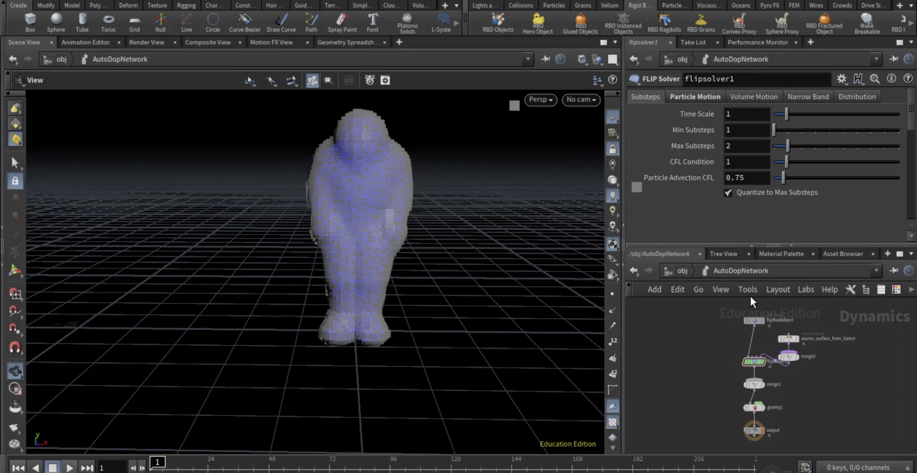
Set the shell thickness of the create_surface node inside the Dance object to 0.1
key("u")
middle_click_drag(682, 408, 734, 408)
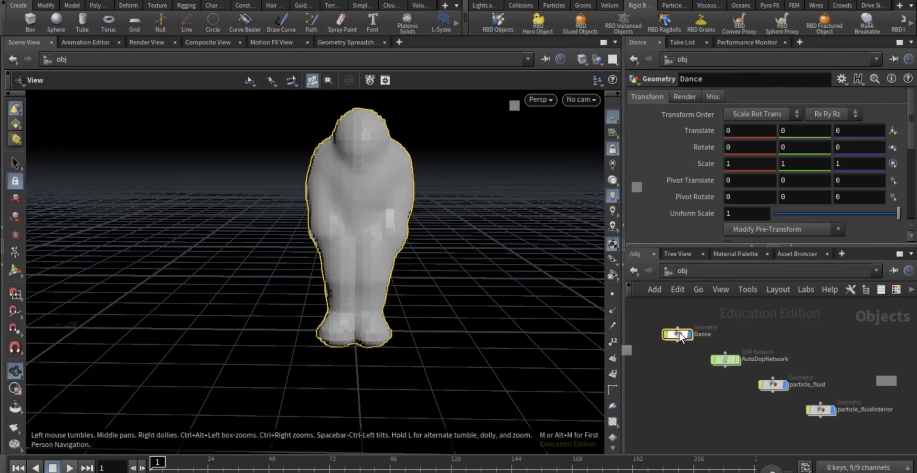
double_click(678, 333)
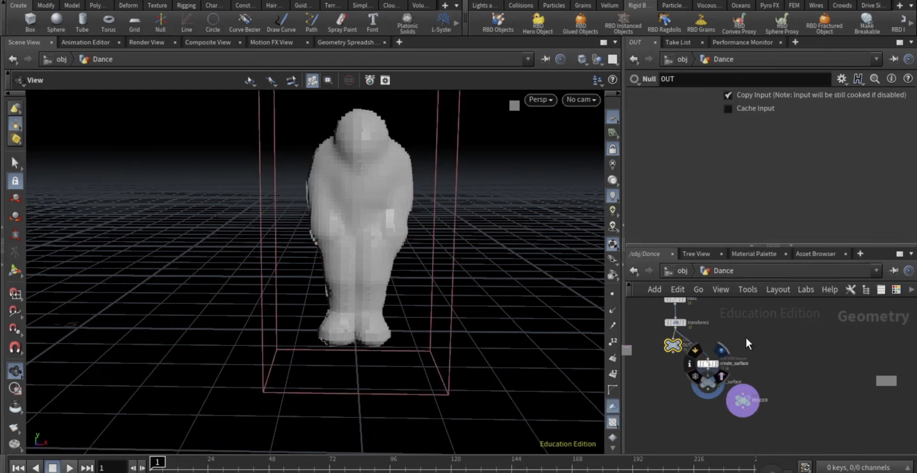
left_click(708, 363)
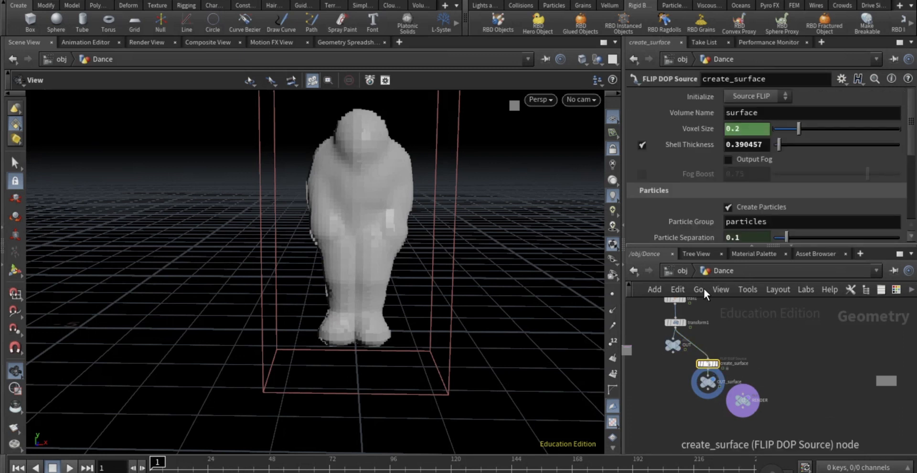
double_click(758, 145)
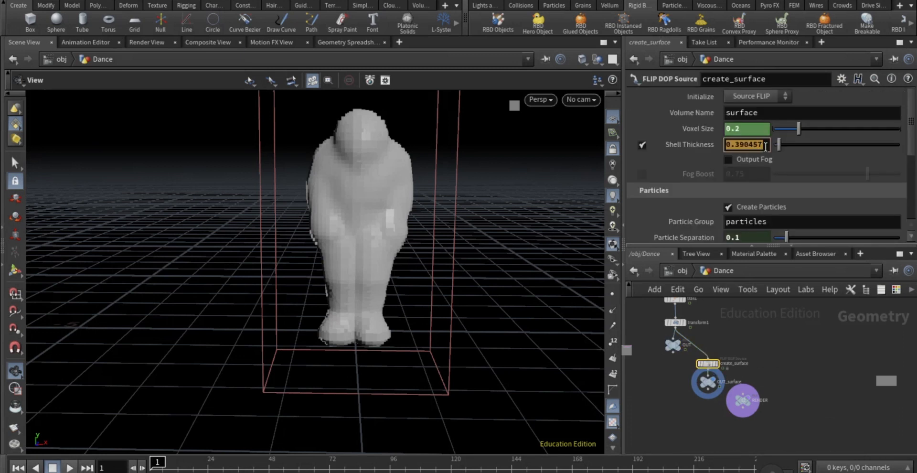
left_click(762, 145)
key("BackSpace")
key("BackSpace")
key("BackSpace")
key("BackSpace")
key("BackSpace")
key("BackSpace")
type("1")
key("Return")
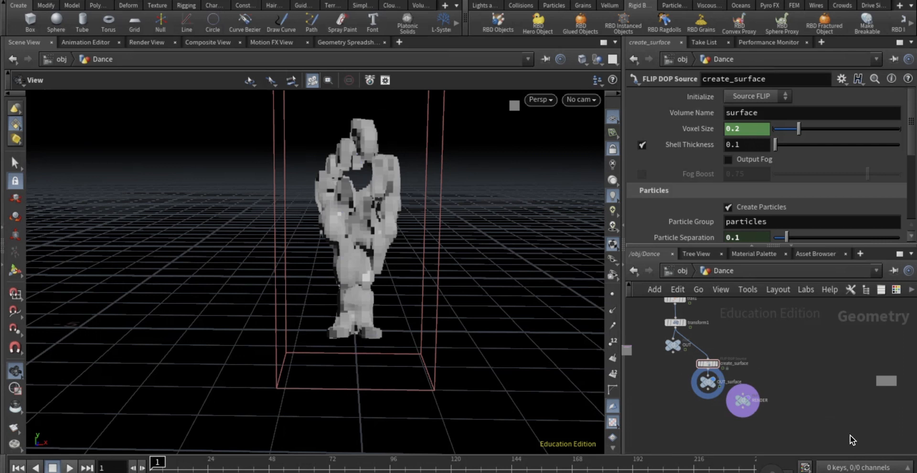
Open the AutoDopNetwork from the object level and lay out its nodes automatically
left_click(684, 271)
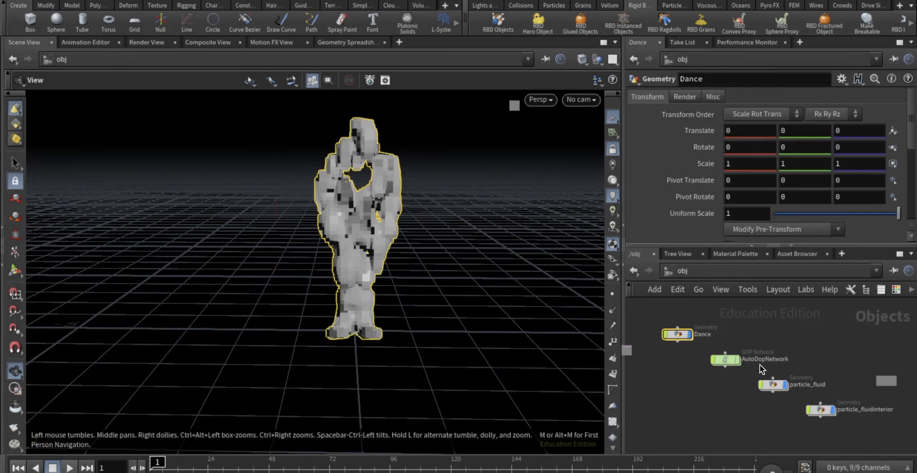
double_click(725, 359)
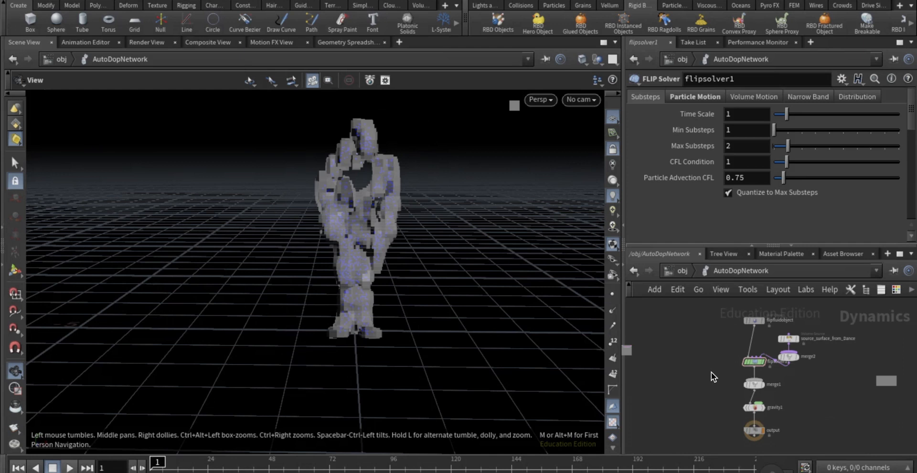
key("l")
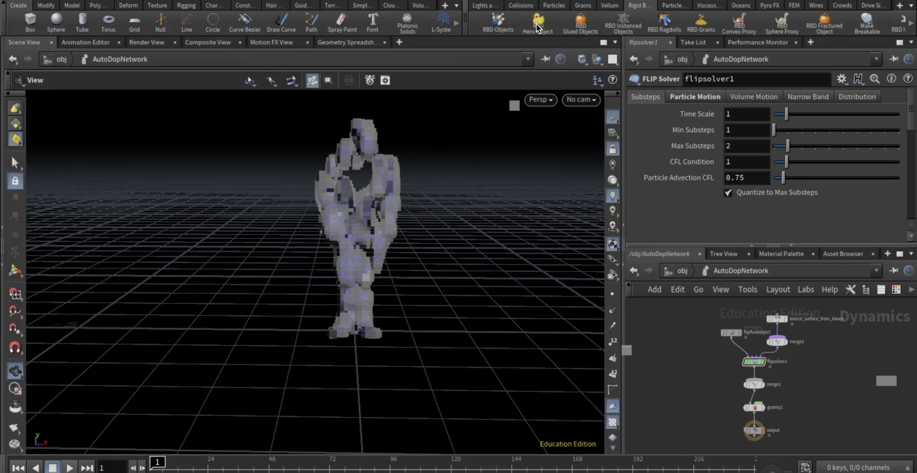
Add a ground plane collision object to the simulation and lay out the AutoDopNetwork nodes again
left_click(525, 7)
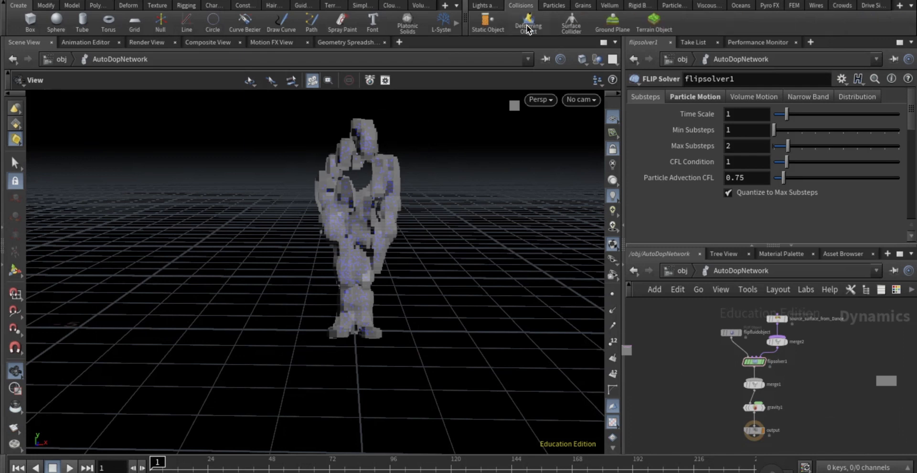
left_click(614, 21)
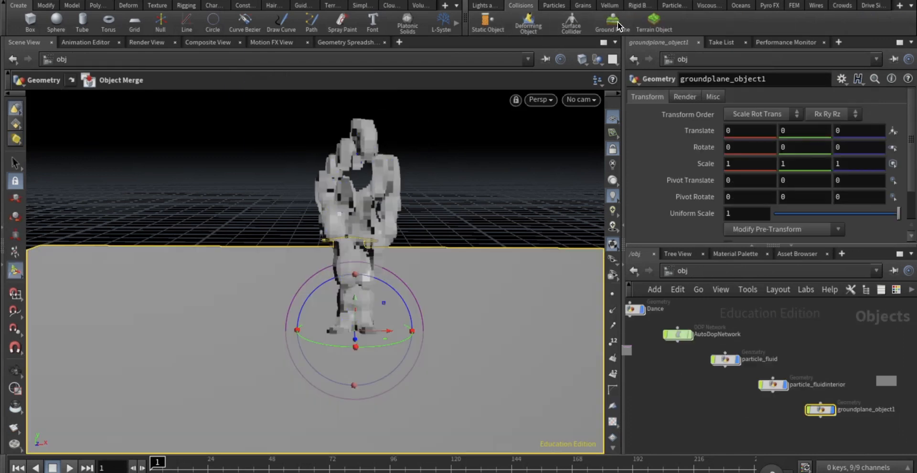
double_click(680, 336)
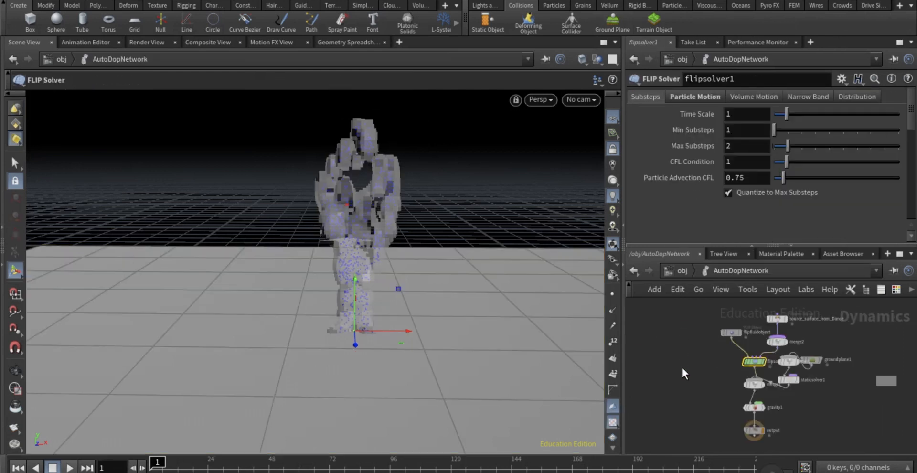
key("l")
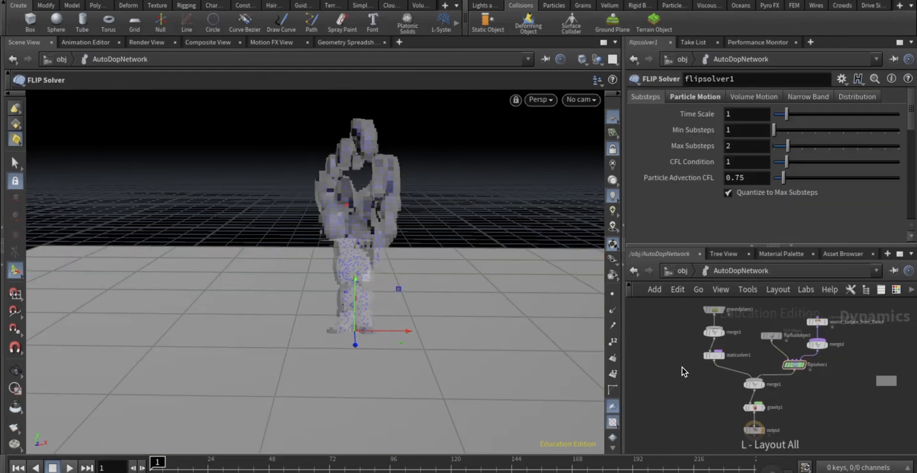
Set the flipfluidobject's particle radius scale to 1 and its particle separation to 0.06
left_click(772, 337)
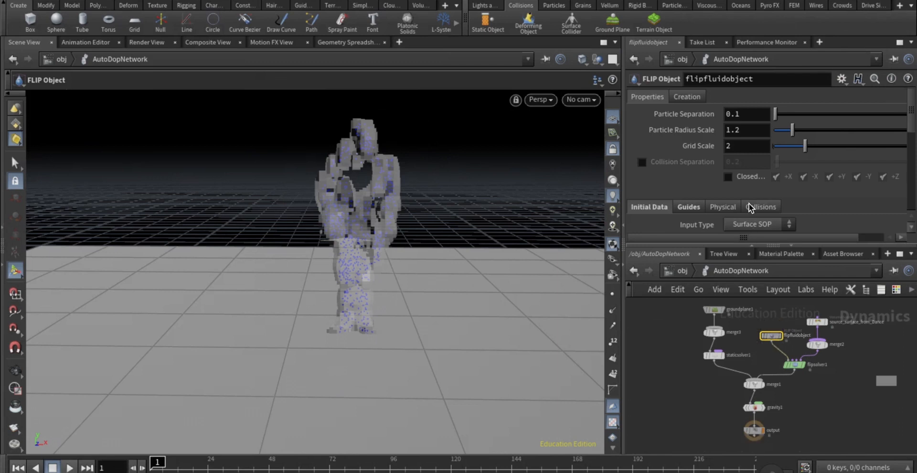
left_click(745, 130)
type("1")
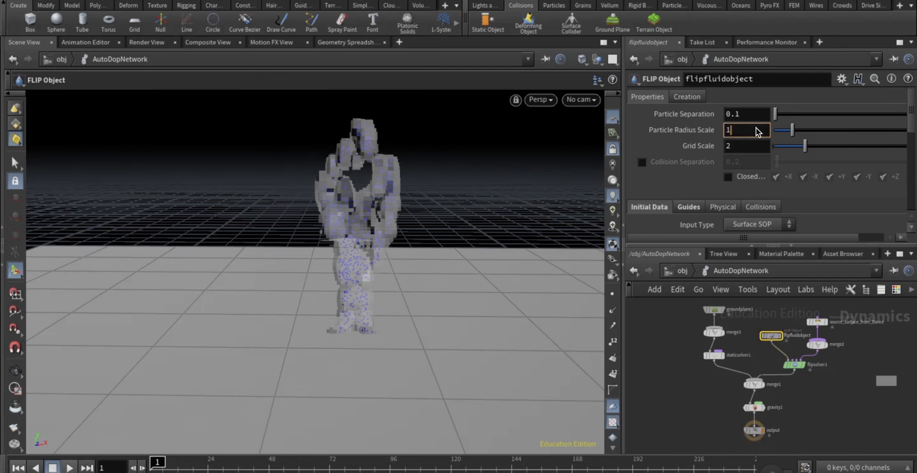
key("Return")
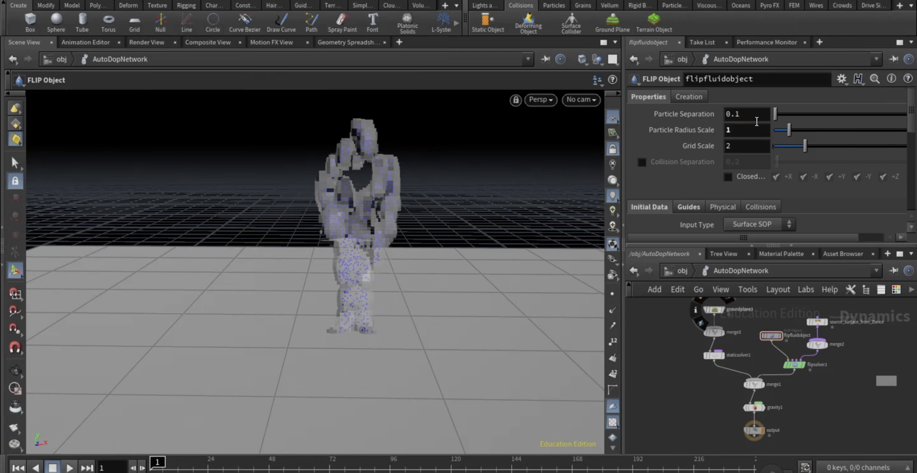
left_click(756, 120)
type("6")
key("Return")
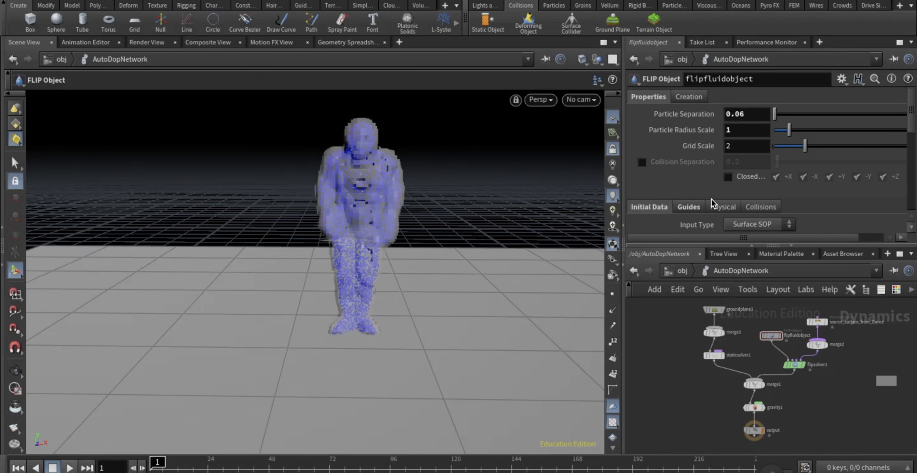
Set the flipfluidobject's physical bounce to 0.1 and its friction to 0.2
scroll(711, 203, "down", 3)
left_click(727, 165)
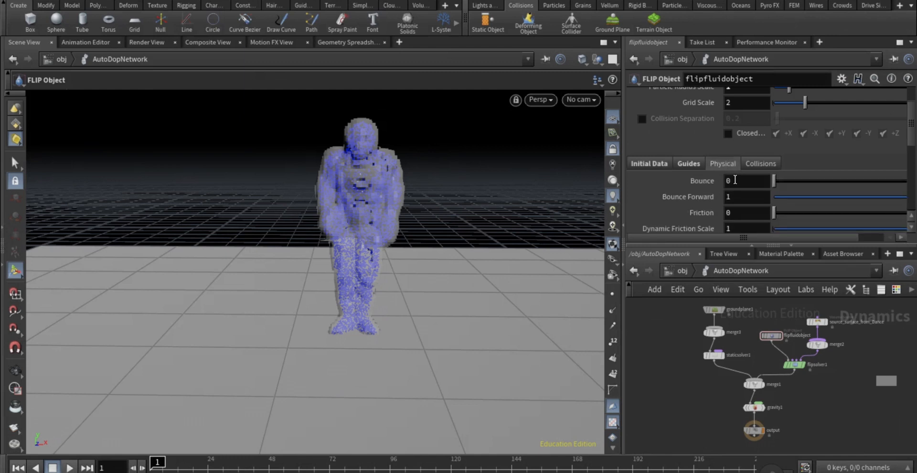
left_click(735, 179)
type(".1")
key("Return")
left_click(745, 213)
type(".2")
key("Return")
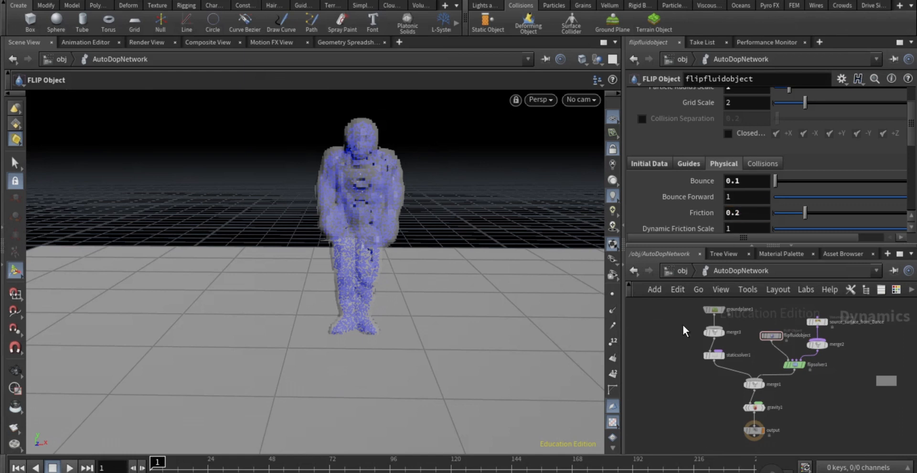
Set the viscosity in the flipfluidobject's physical properties to 50
scroll(680, 208, "down", 3)
left_click(730, 213)
type("50")
key("Return")
Set both the minimum and maximum substeps of flipsolver1 to 4
left_click(795, 368)
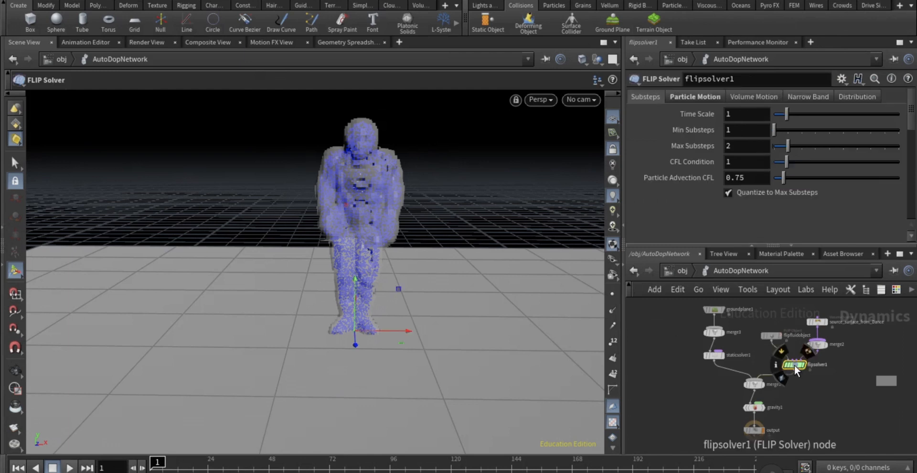
left_click(738, 131)
type("4")
key("Tab")
type("4")
key("Return")
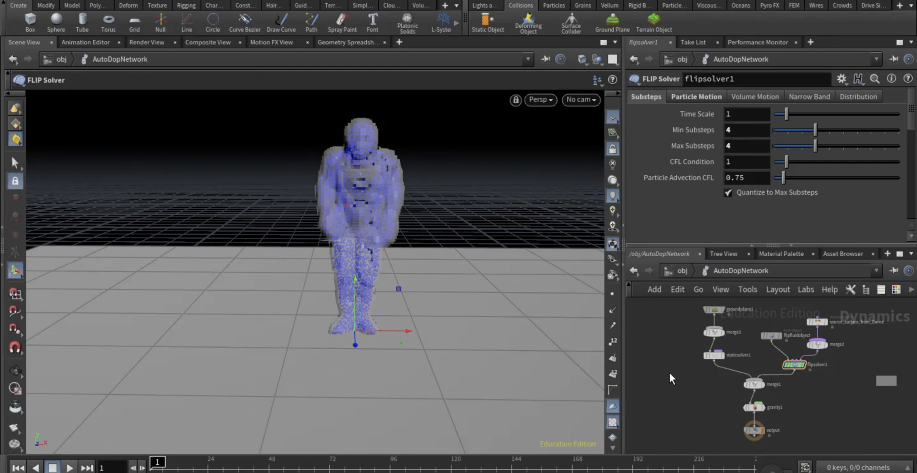
Enable viscosity in flipsolver1's volume motion settings and simulate up to frame 60 before returning to frame 1
left_click(759, 100)
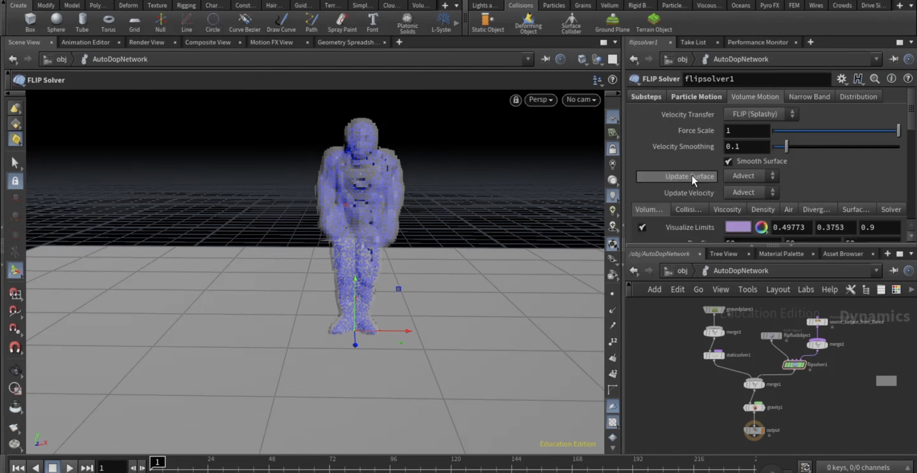
scroll(692, 180, "down", 3)
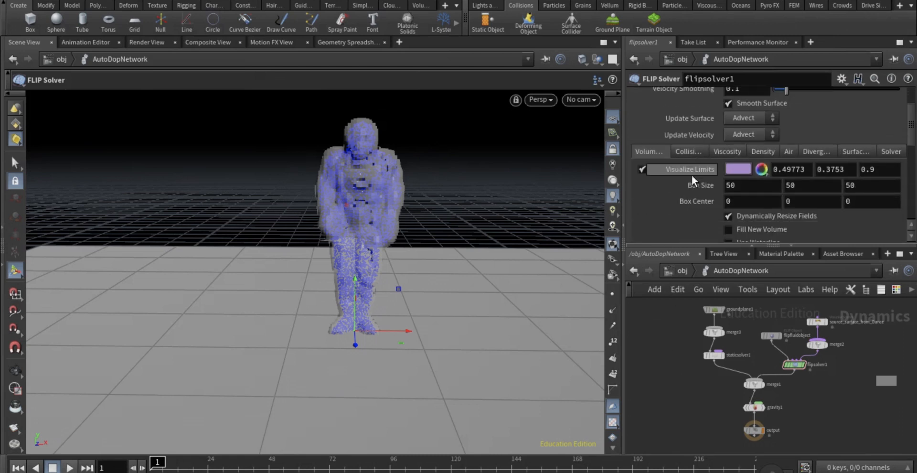
left_click(726, 152)
left_click(728, 168)
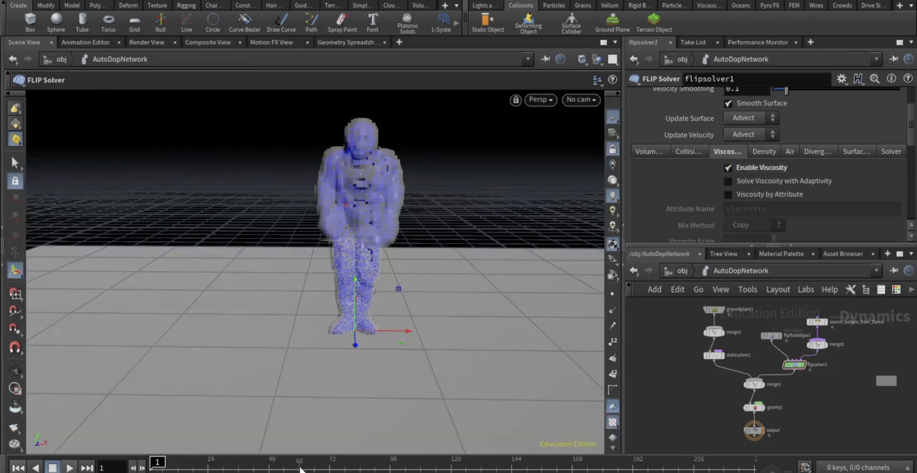
left_click(300, 469)
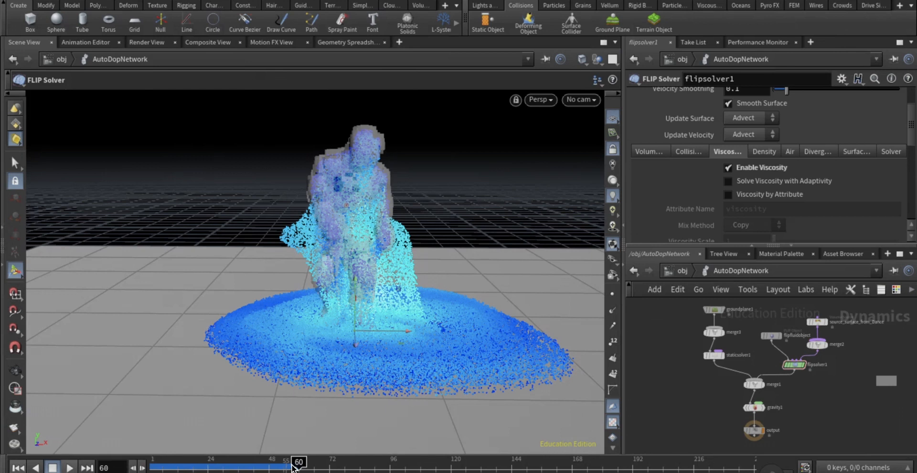
left_click_drag(270, 469, 154, 469)
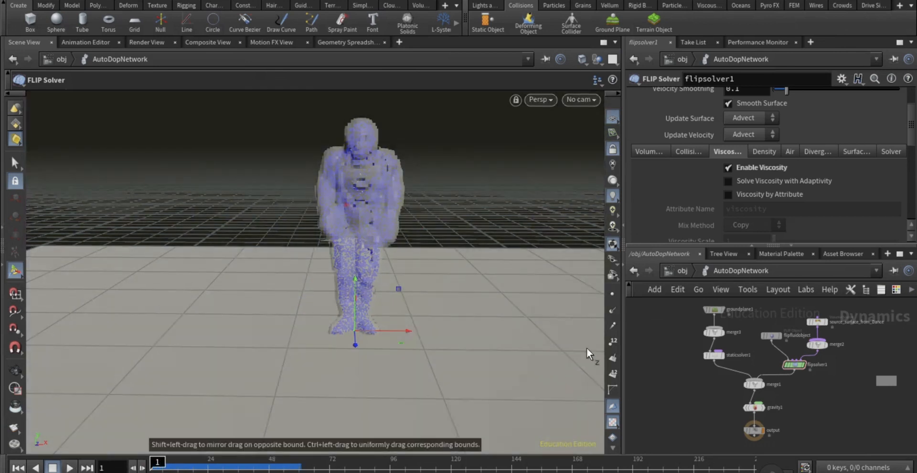
Delete the particle_fluidinterior object at the object level
left_click(680, 271)
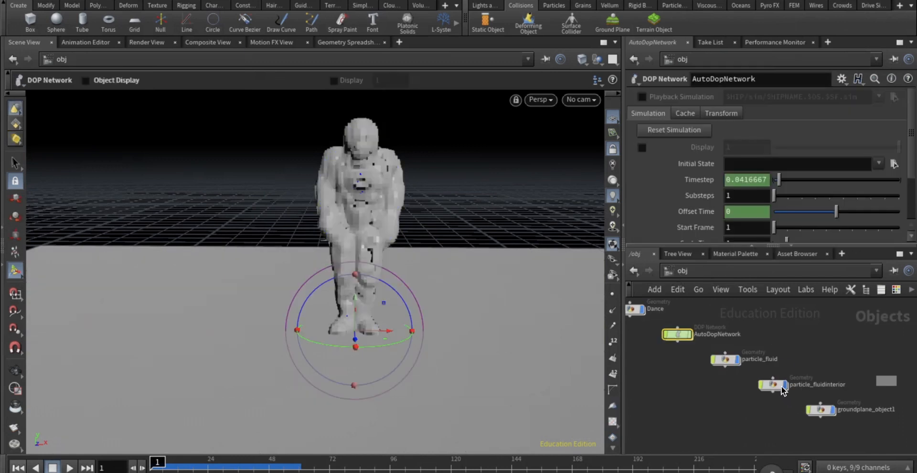
left_click(777, 386)
right_click(777, 386)
left_click(793, 334)
Hide groundplane_object1 and the Dance object, and play back the fluid particles on their own
mouse_move(741, 360)
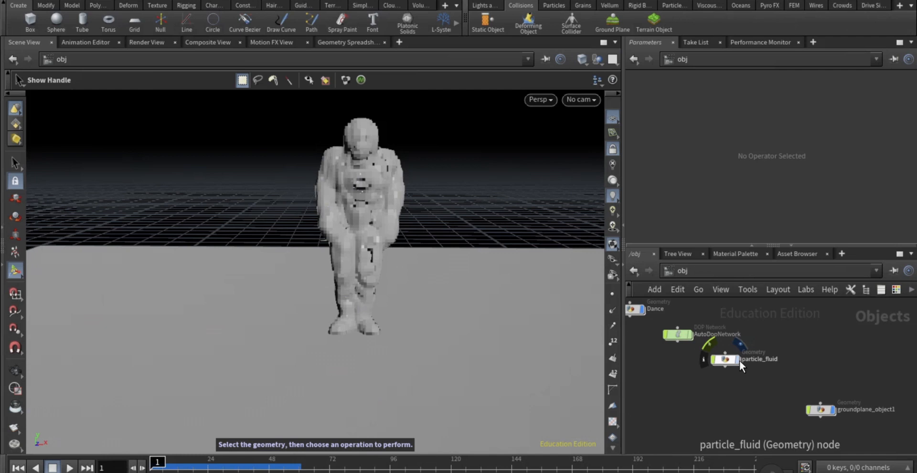
left_click(833, 413)
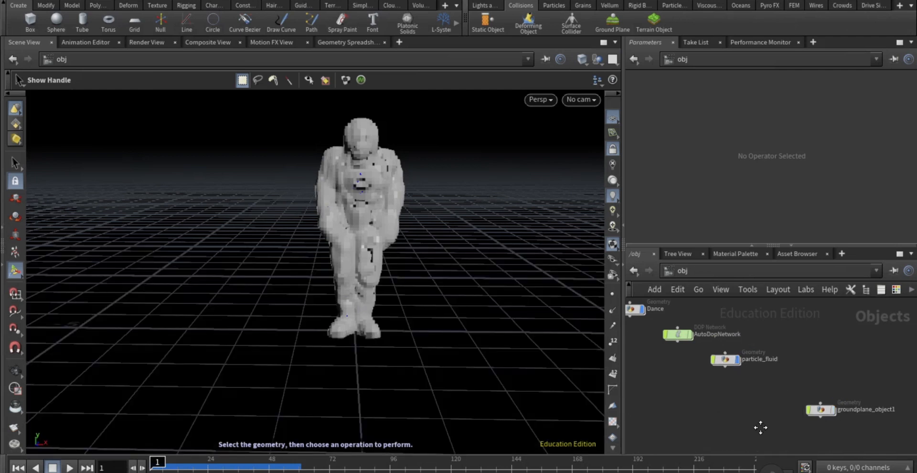
middle_click_drag(749, 424, 806, 438)
left_click(701, 328)
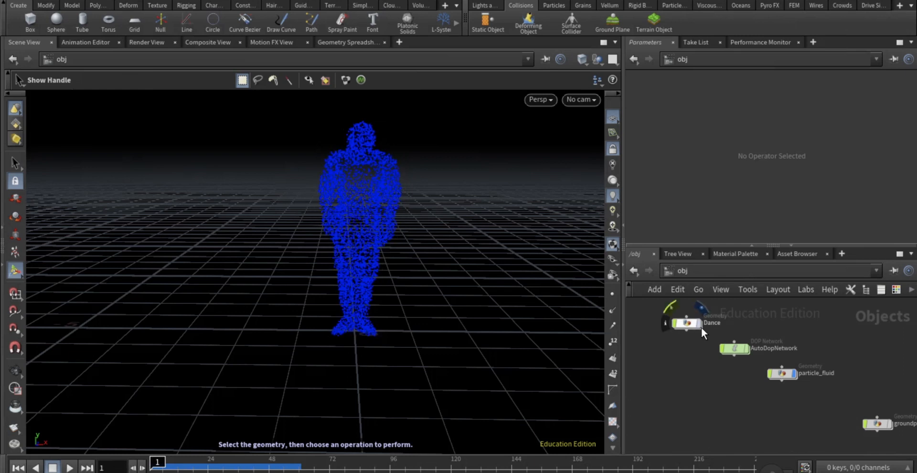
left_click(69, 467)
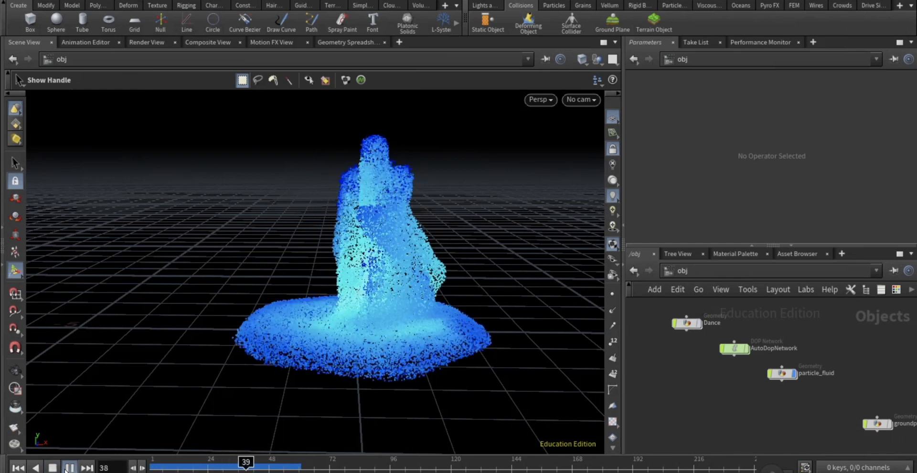
key("Escape")
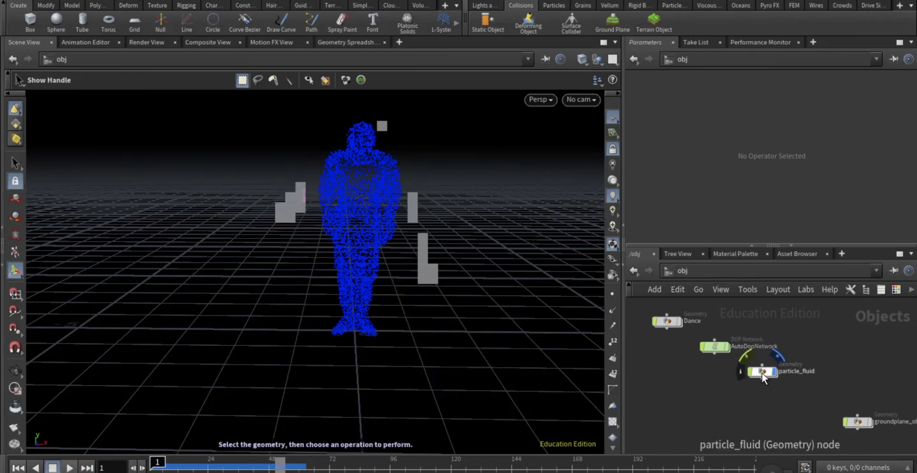
Inside particle_fluid, display particlefluidsurface1 and set its voxel scale to 0.6
left_click(760, 373)
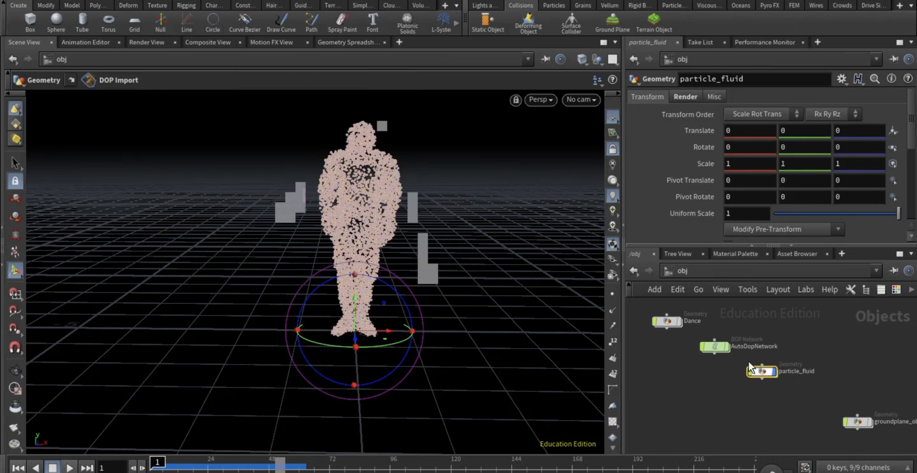
double_click(762, 373)
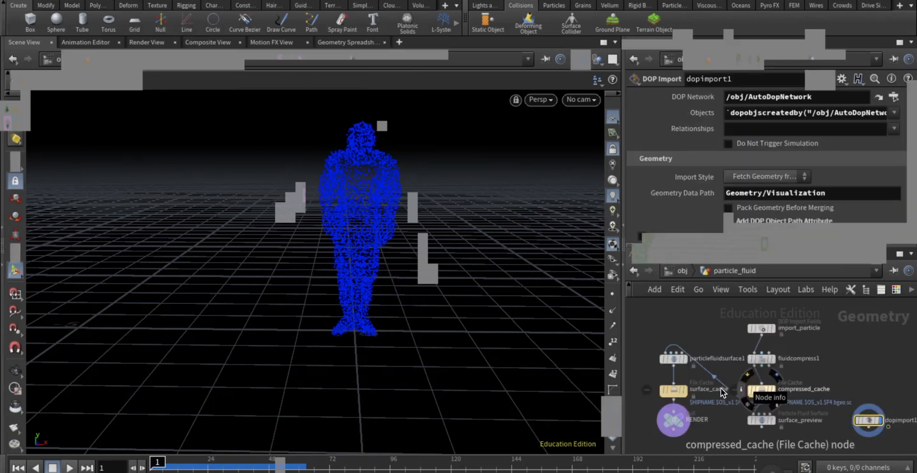
left_click(685, 358)
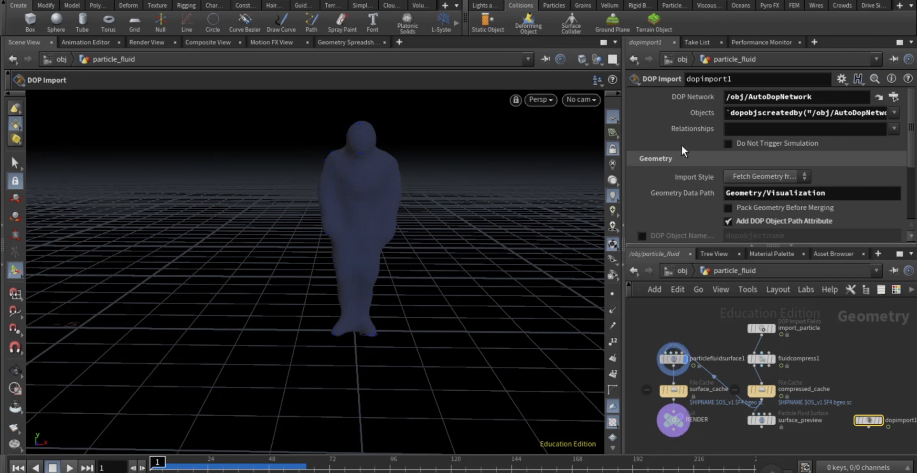
left_click(753, 132)
type("6")
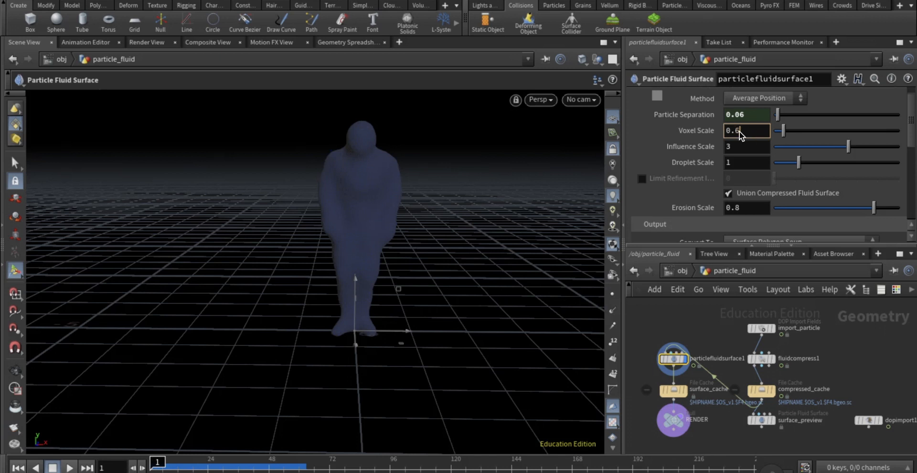
key("Return")
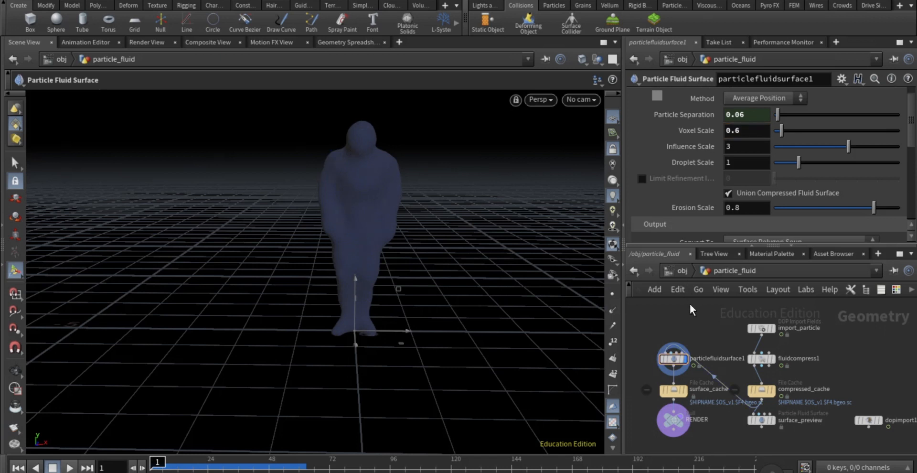
Set particlefluidsurface1's droplet scale to 0.8 and its influence scale to 2.6
left_click(742, 162)
key("BackSpace")
type(".8")
key("Return")
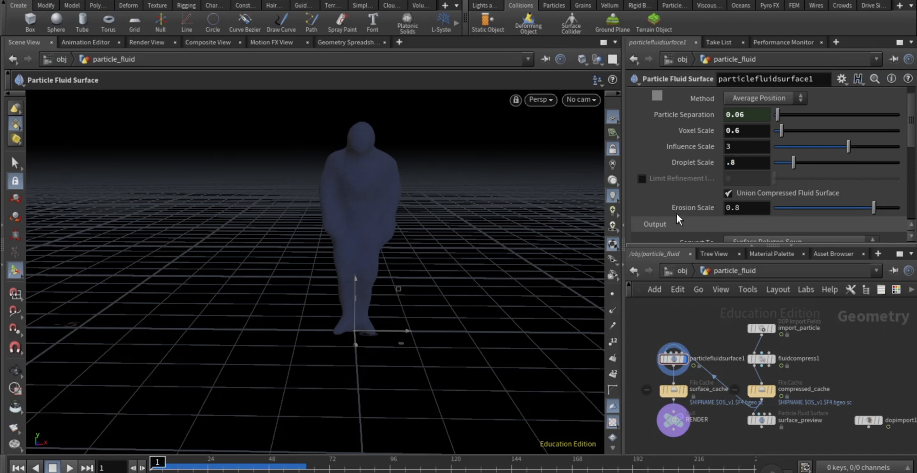
left_click(740, 147)
key("BackSpace")
type("2.6")
key("Return")
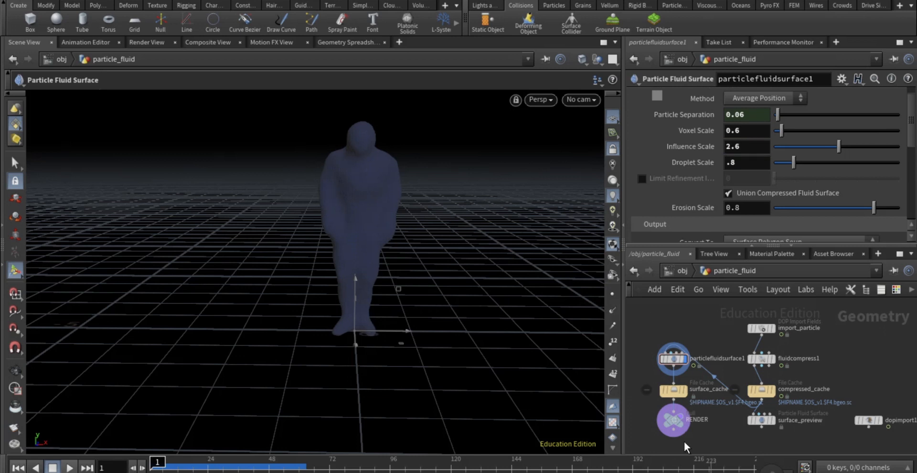
Display the RENDER null and connect a new File Cache node to its output
left_click(681, 417)
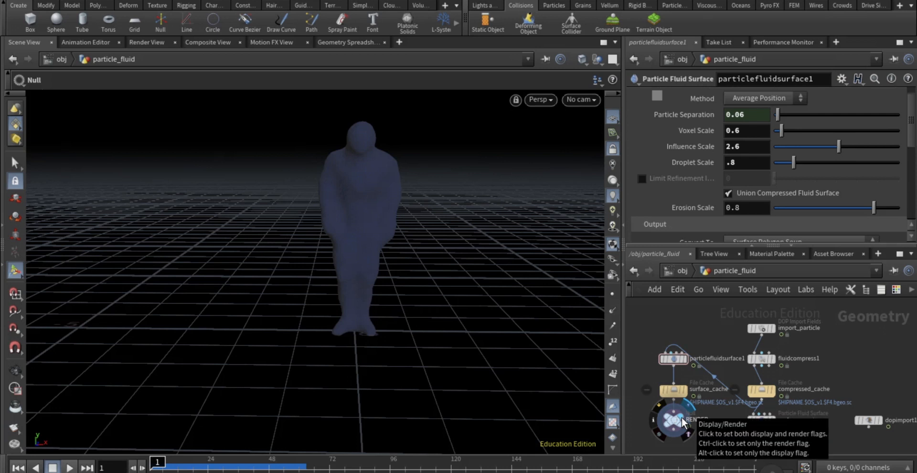
middle_click_drag(739, 401, 760, 366)
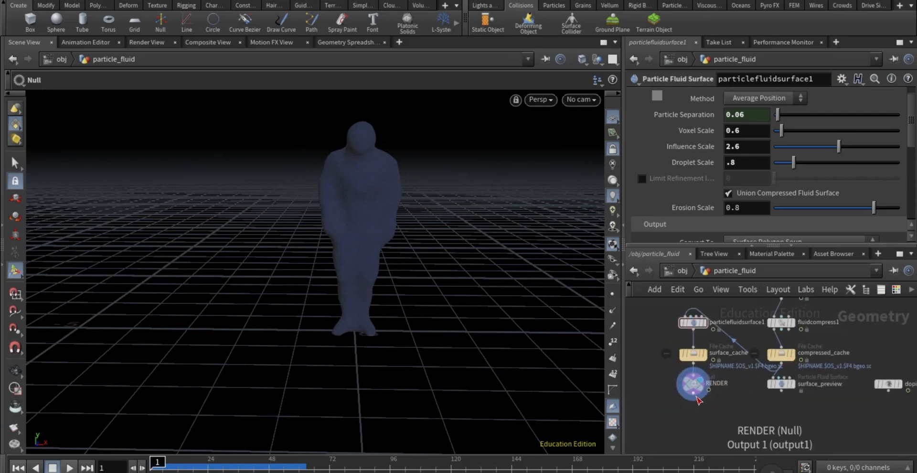
left_click(695, 403)
key("Tab")
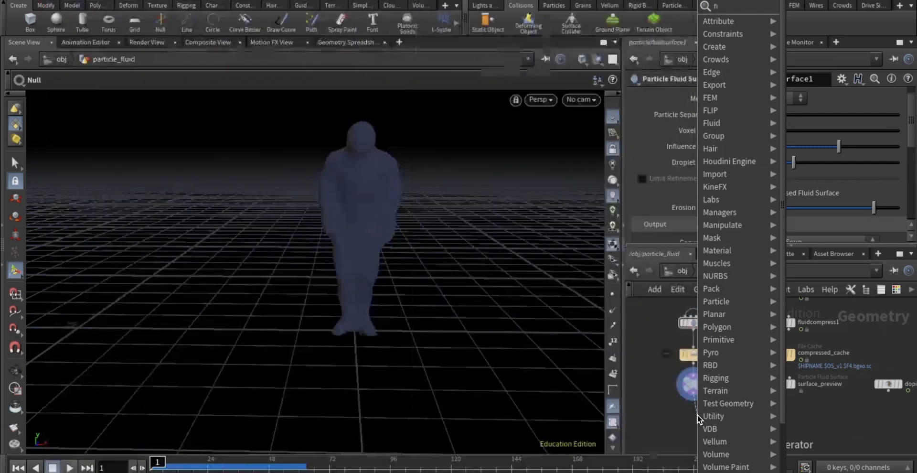
type("file cach")
key("Escape")
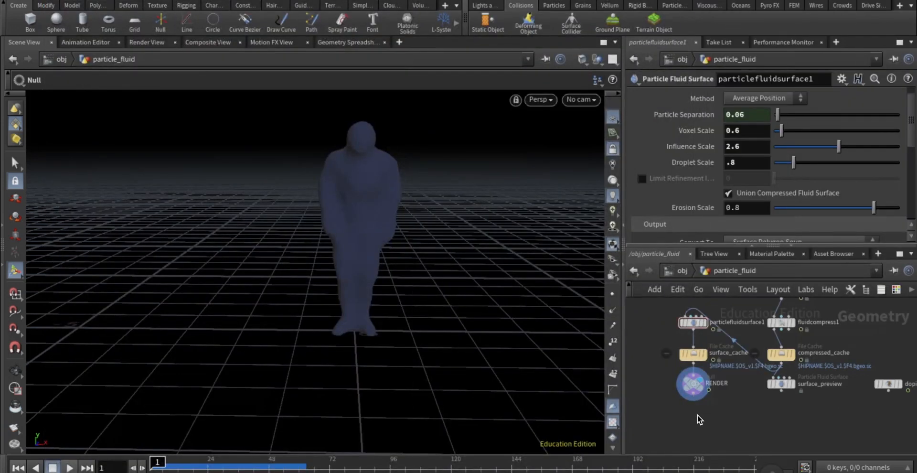
left_click(699, 419)
left_click(709, 415)
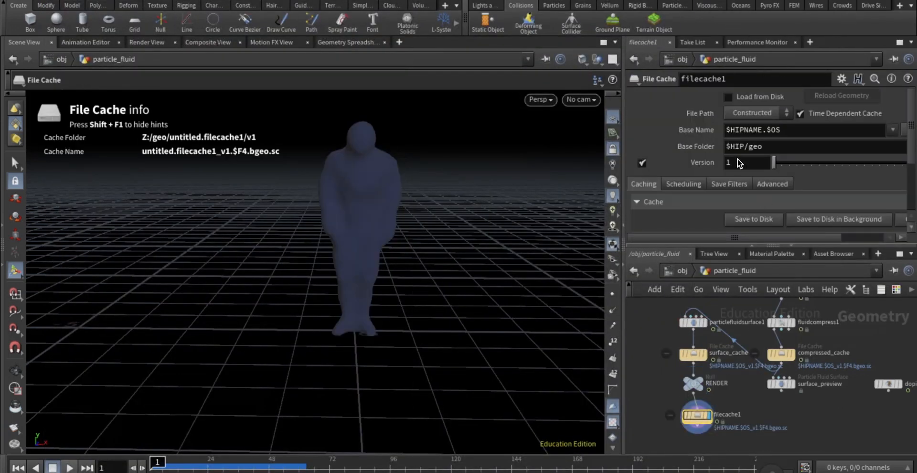
Switch the file path mode of filecache1 to Explicit
left_click_drag(701, 238, 724, 237)
left_click(712, 113)
left_click(710, 139)
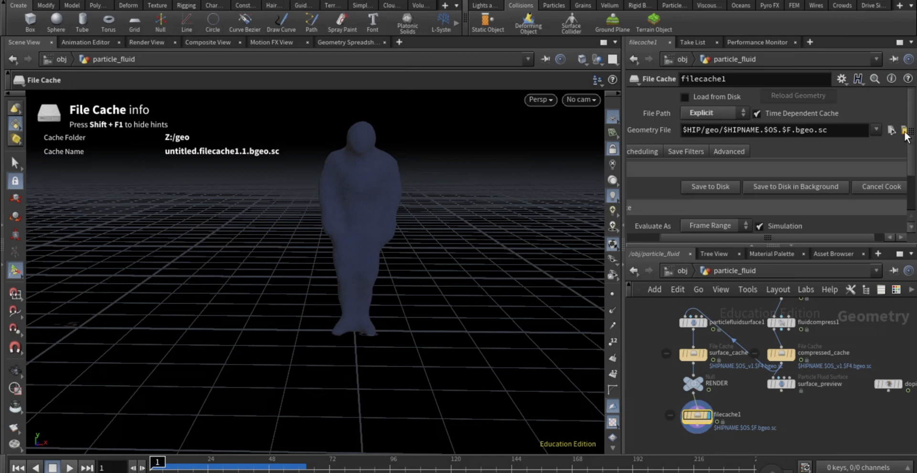
Browse to the Sand tutorial folder on drive D, copy its path D:/Sand tutorial/ and close the file chooser
left_click(889, 130)
left_click(478, 89)
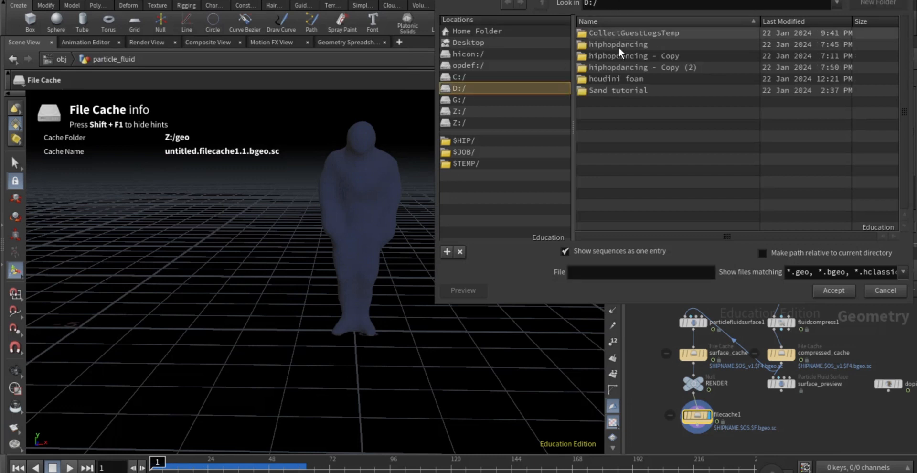
double_click(627, 90)
left_click_drag(585, 3, 573, 5)
key("ctrl+c")
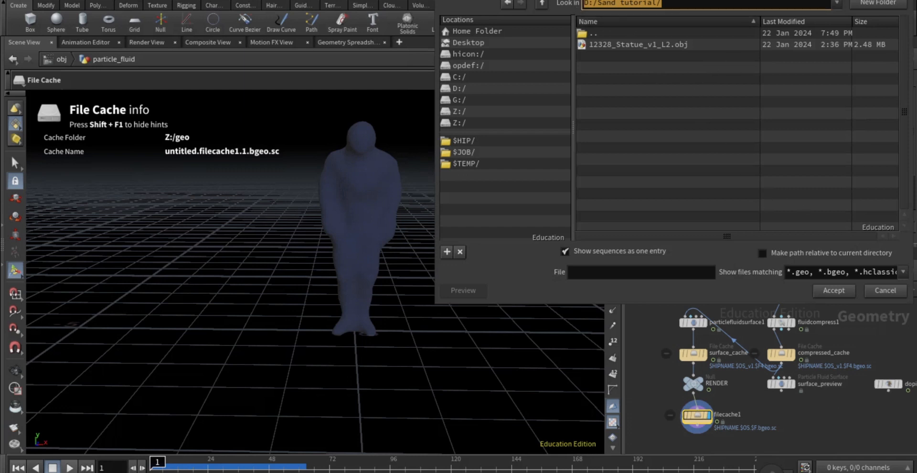
left_click(900, 0)
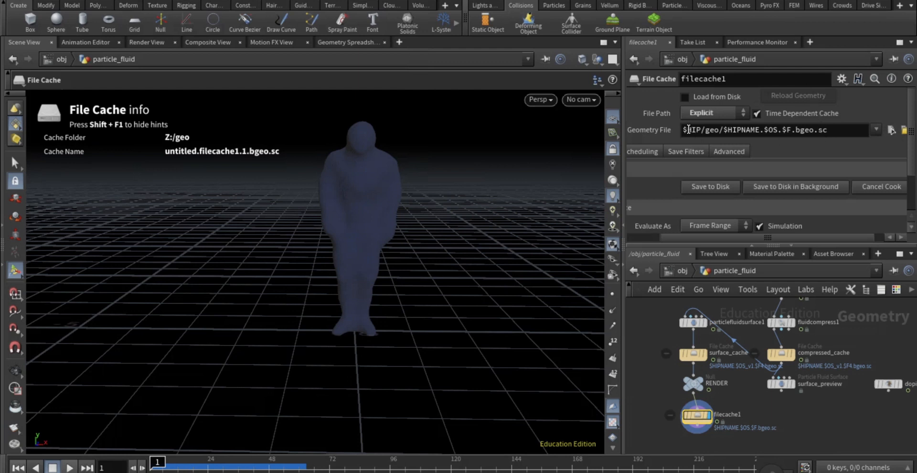
Set filecache1's geometry file to D:/Sand tutorial/liquidman.$OS.$F.bgeo.sc
left_click_drag(682, 130, 722, 130)
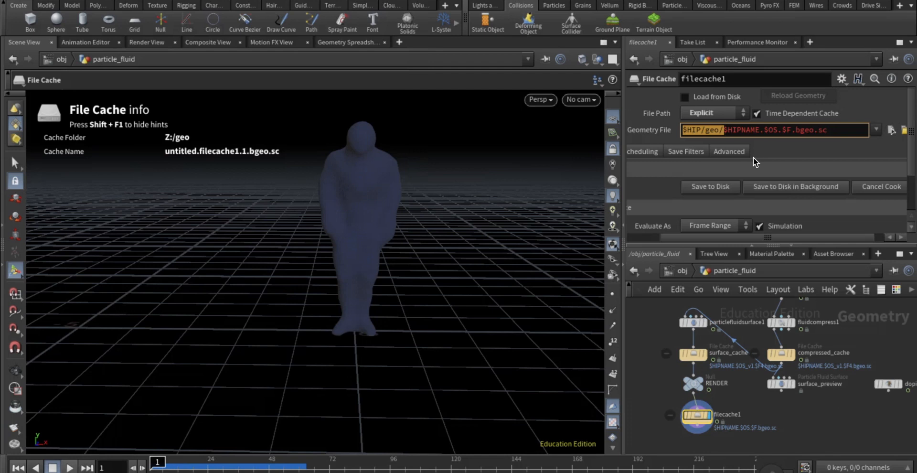
key("ctrl+v")
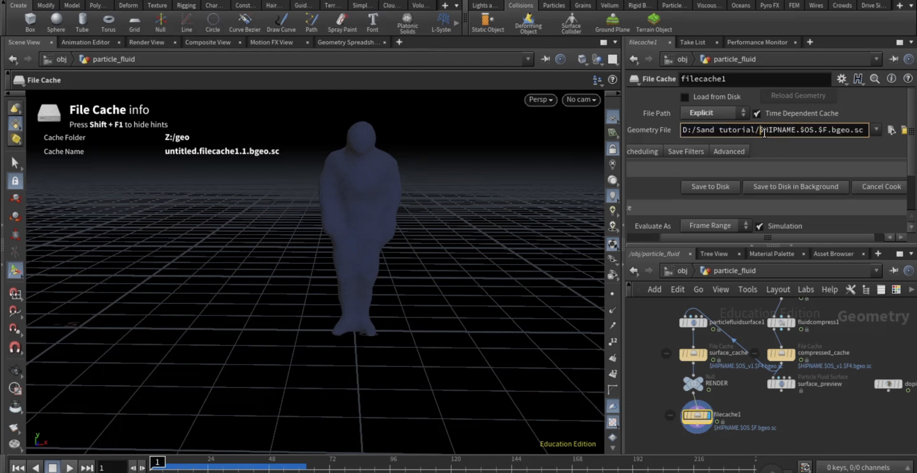
left_click_drag(759, 130, 796, 129)
type("liqu")
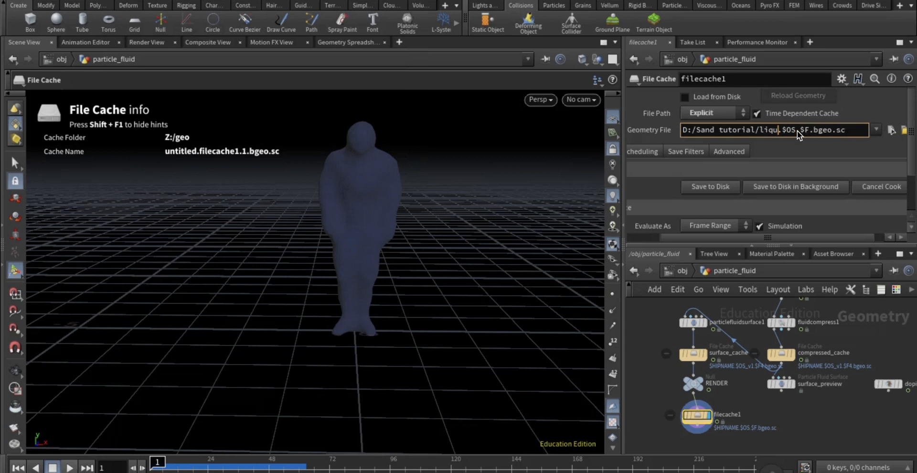
type("idman")
key("Return")
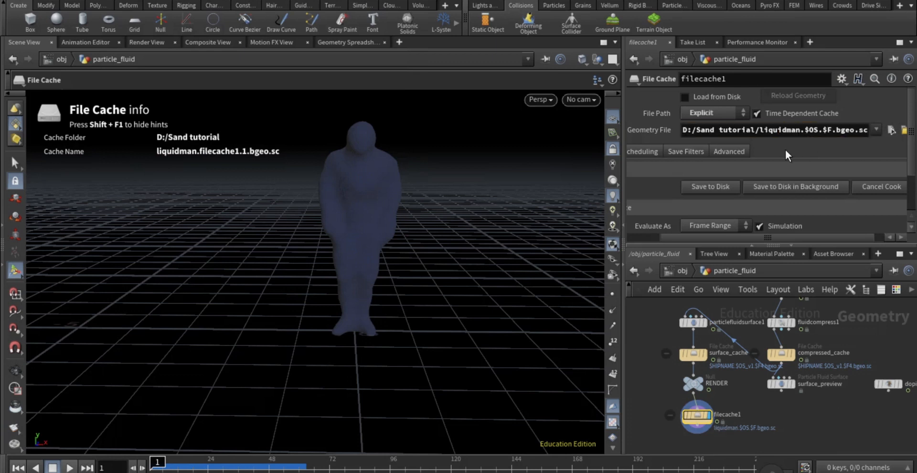
Save the fluid surface cache to disk, interrupt it around frame 96, and have filecache1 load from disk
left_click(721, 185)
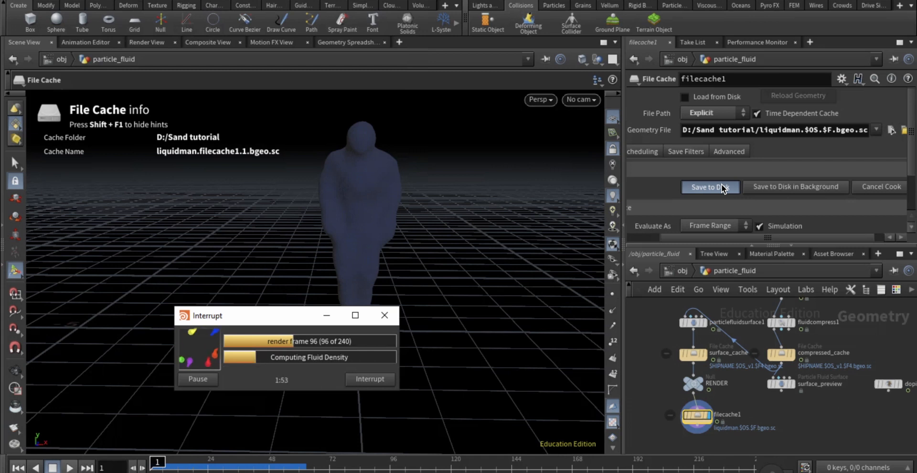
left_click(371, 376)
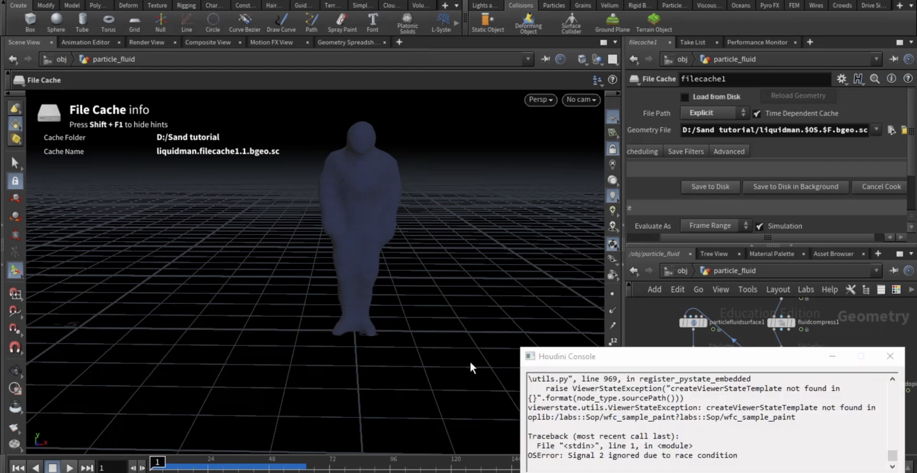
left_click(889, 355)
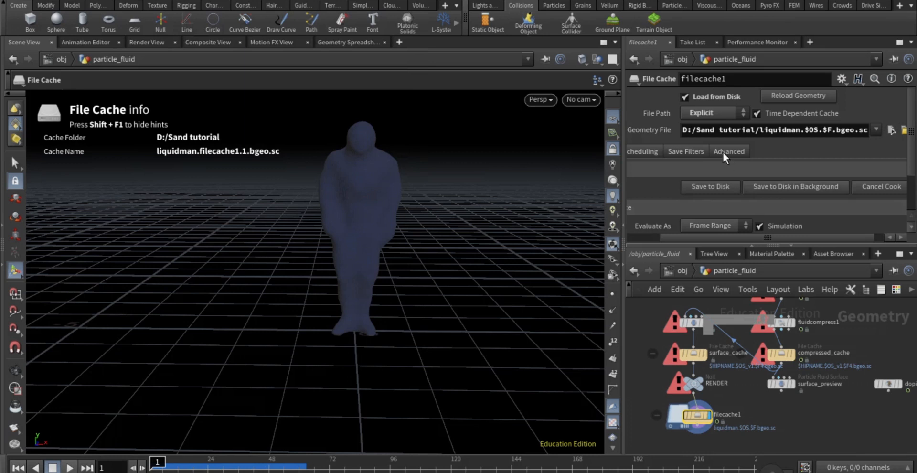
left_click(709, 96)
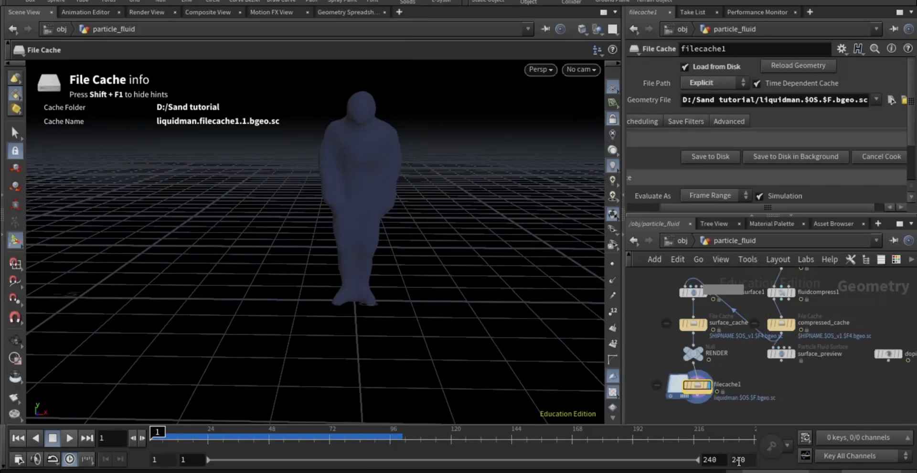
Set the timeline's end frame to 100 and scrub through the cached fluid mesh, returning to frame 1
left_click(738, 460)
type("100")
key("Return")
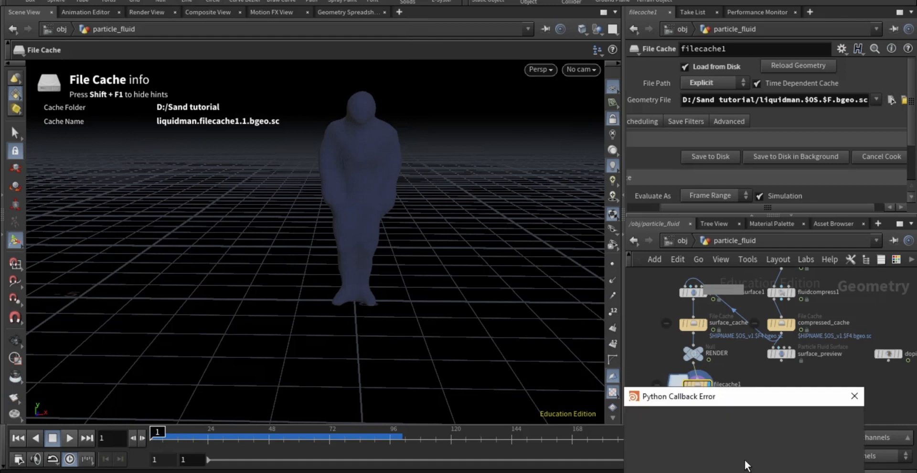
left_click(754, 467)
left_click_drag(550, 467, 452, 466)
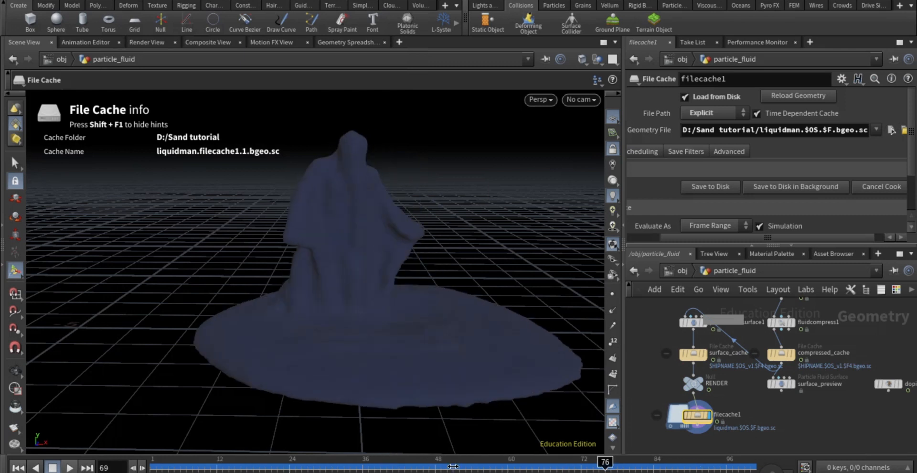
left_click_drag(719, 460, 110, 447)
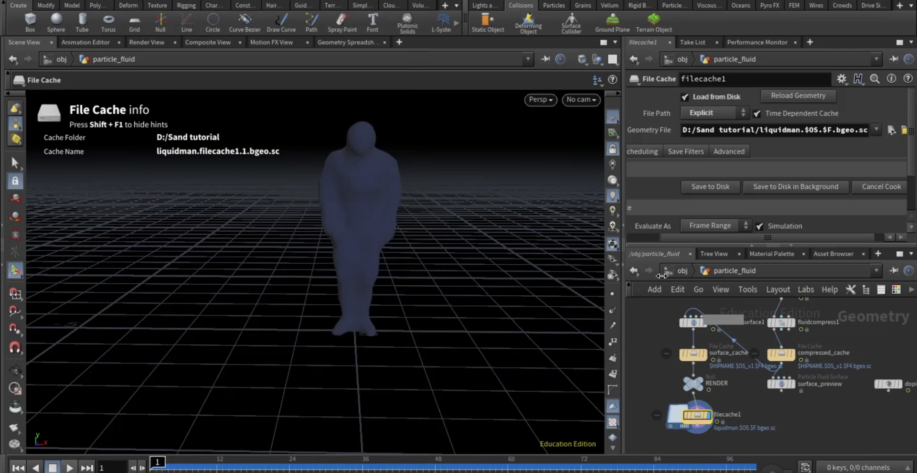
Return to the object level and hide the particle_fluid object
key("u")
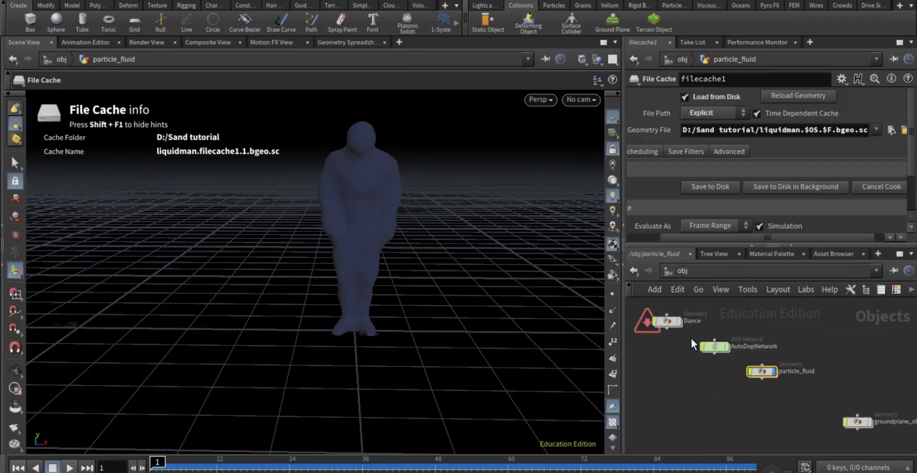
left_click(774, 371)
left_click(669, 355)
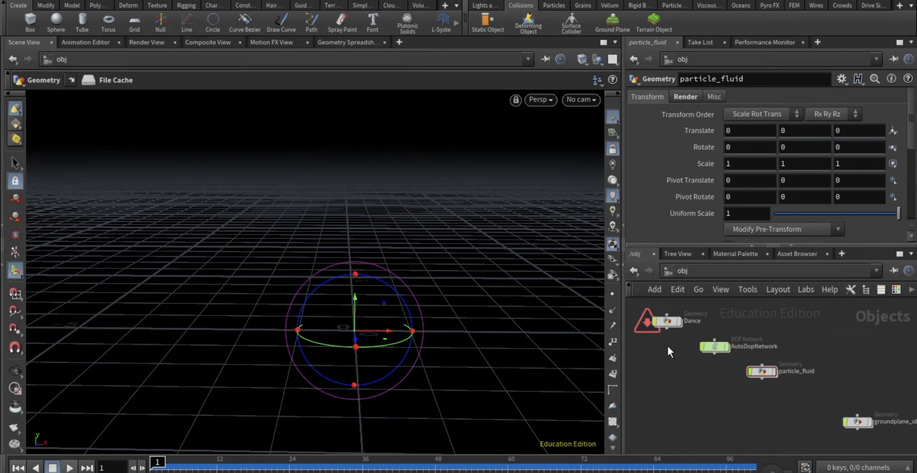
Create a new Geometry object beside particle_fluid and rename it mesh
key("Tab")
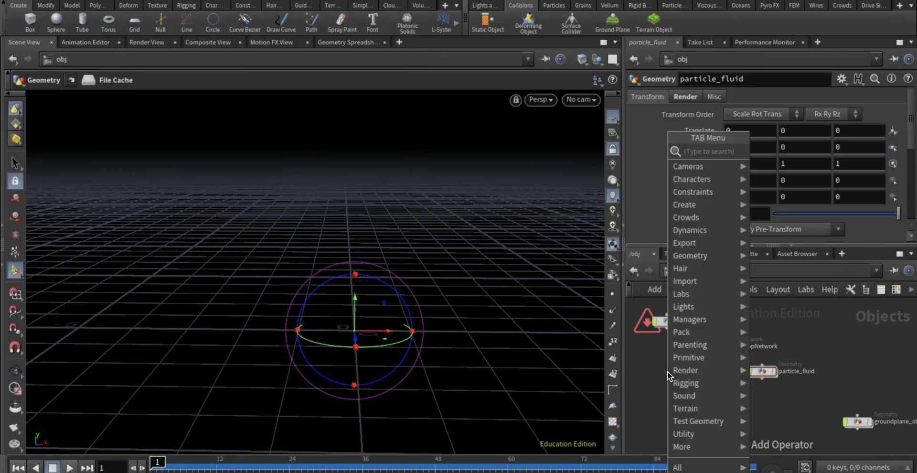
type("geo")
key("Return")
left_click(667, 371)
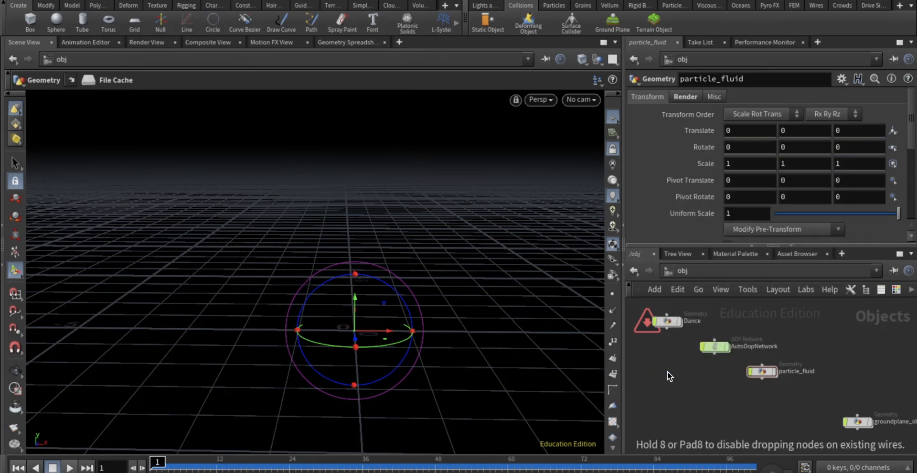
double_click(691, 371)
type("m")
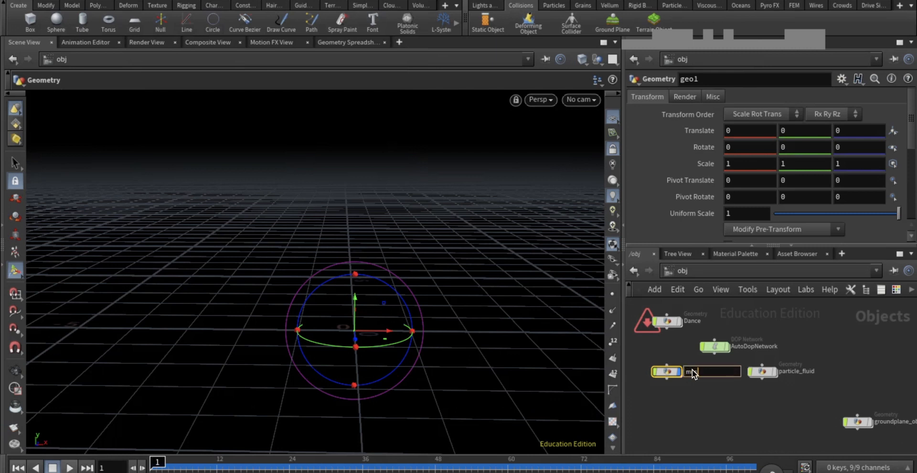
type("esh")
key("Return")
Inside the mesh object, add a File Cache node and set its file path to Explicit
double_click(665, 372)
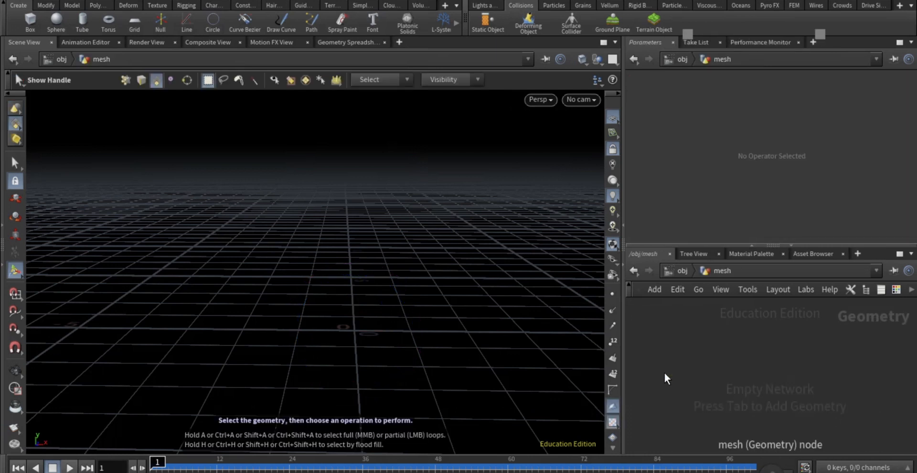
key("Tab")
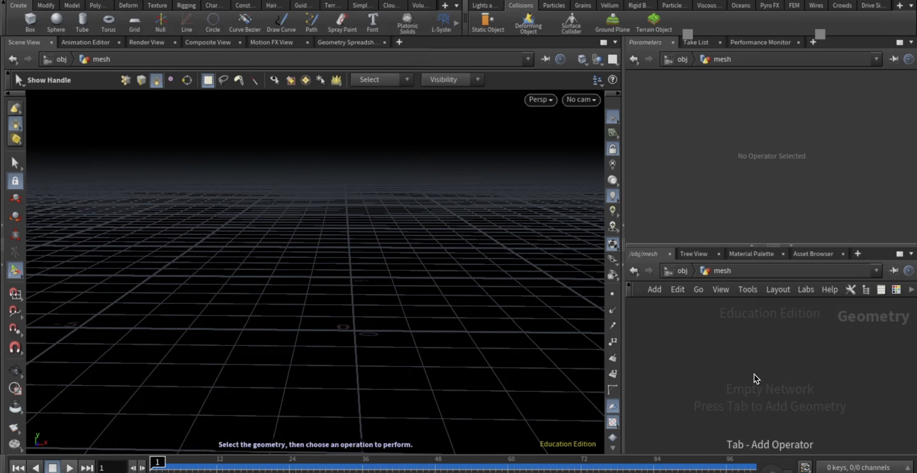
type("file c")
key("Return")
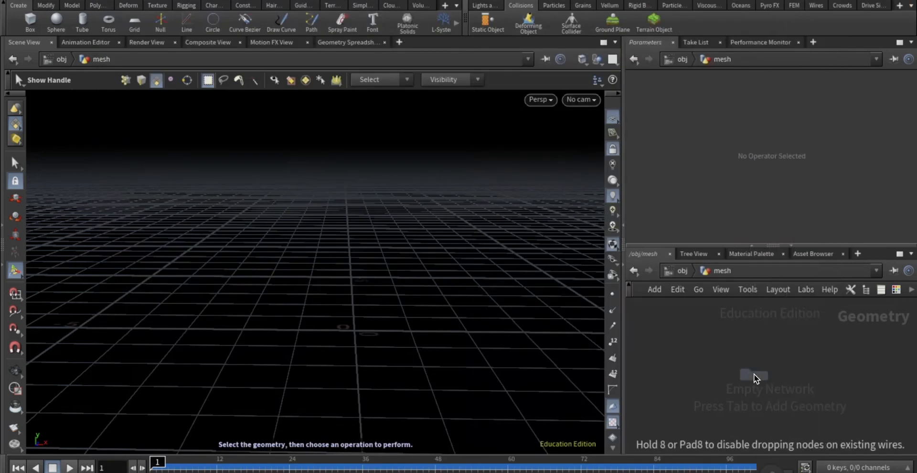
left_click(753, 373)
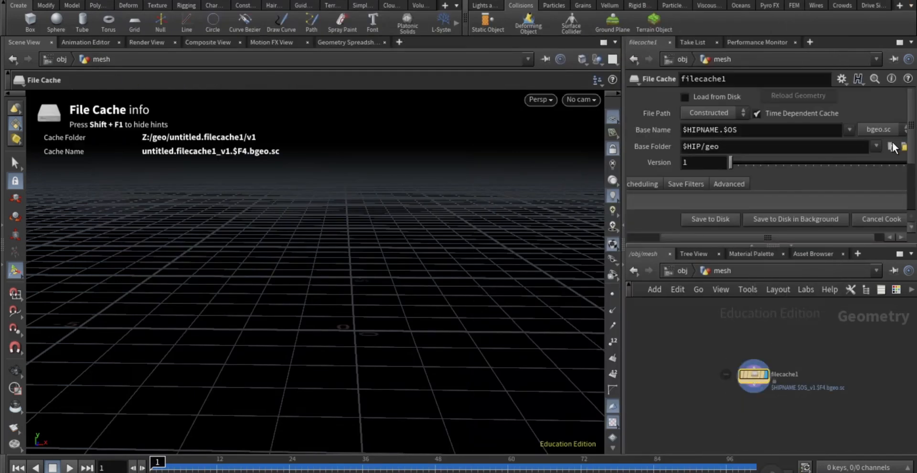
left_click(710, 118)
left_click(710, 134)
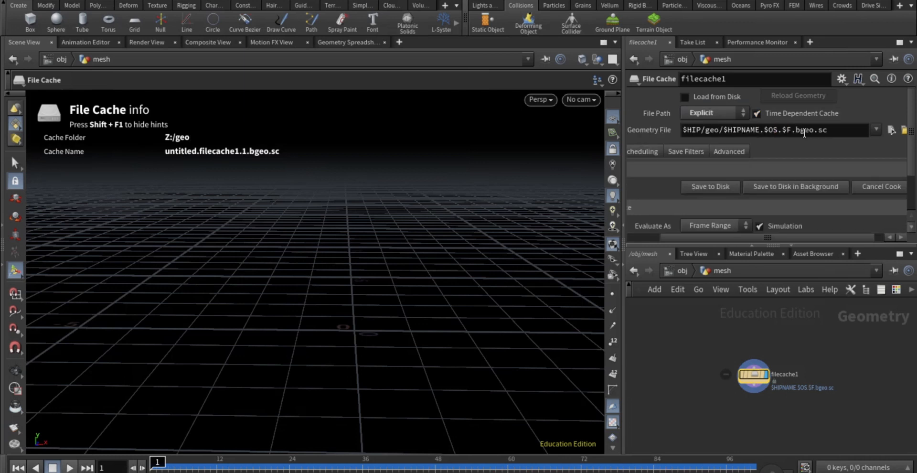
Enable loading from disk and set the geometry file to the liquidman.filecache1.$F.bgeo.sc sequence in D:/Sand tutorial
left_click(891, 130)
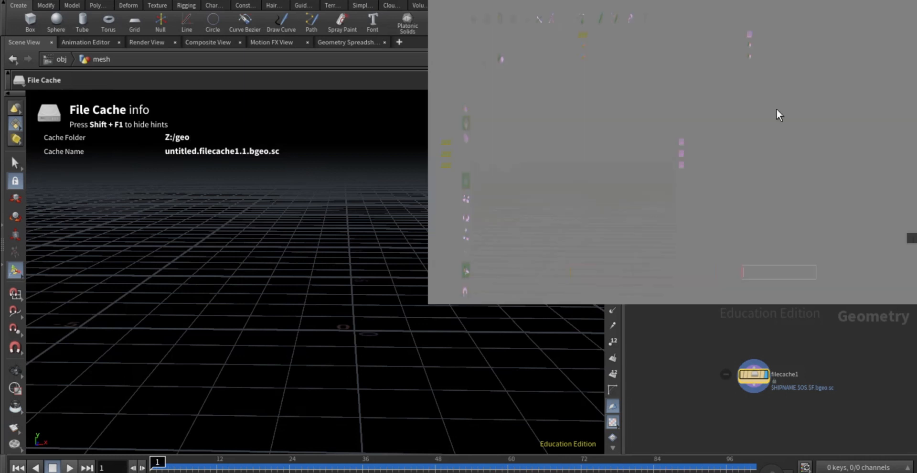
left_click(779, 272)
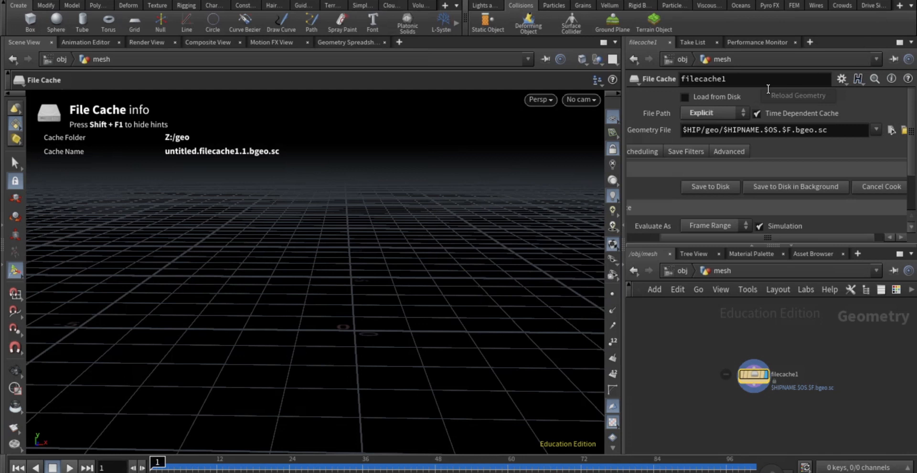
left_click(891, 130)
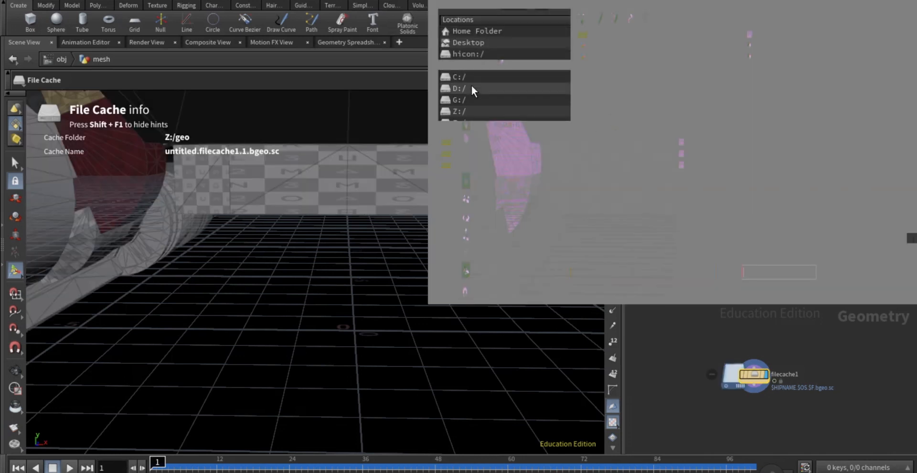
left_click(472, 88)
double_click(592, 90)
left_click(620, 58)
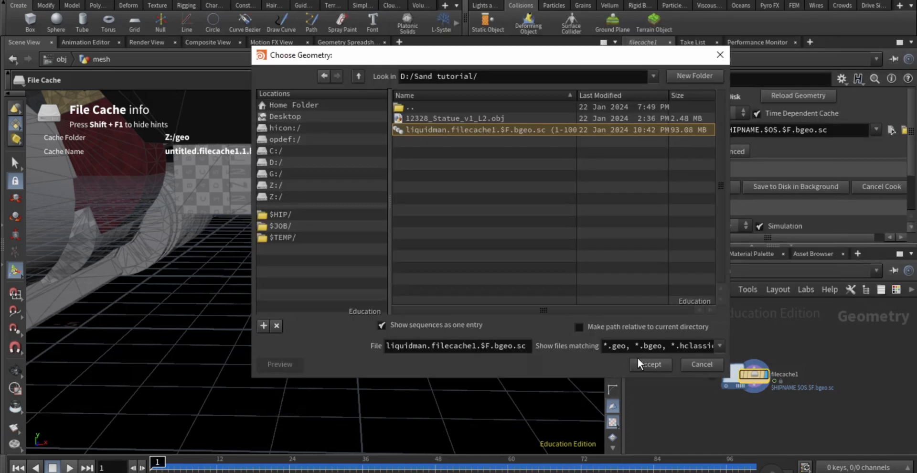
left_click(640, 362)
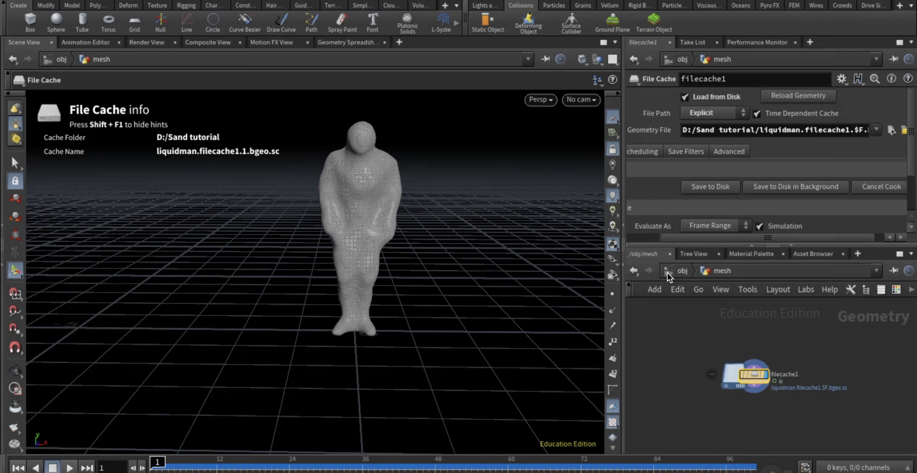
Return to the object level, create a new camera framing the centred figure, and unlock the view from it
left_click(682, 275)
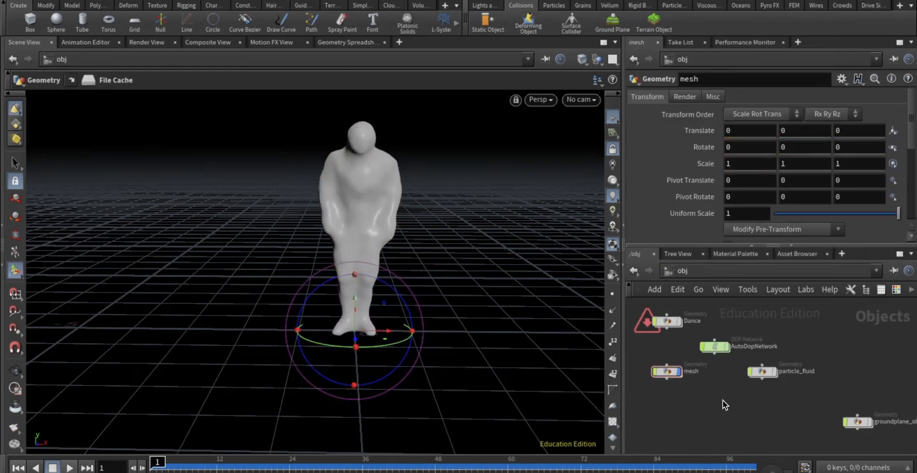
left_click(582, 99)
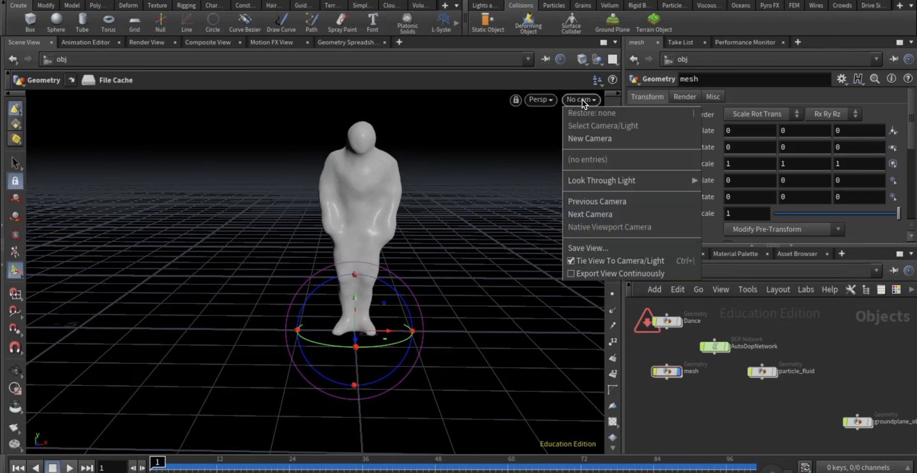
left_click(602, 138)
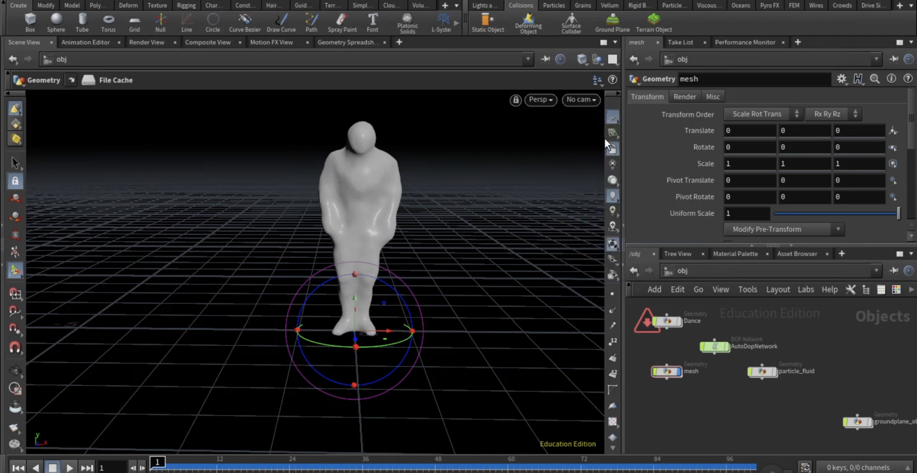
left_click(607, 145)
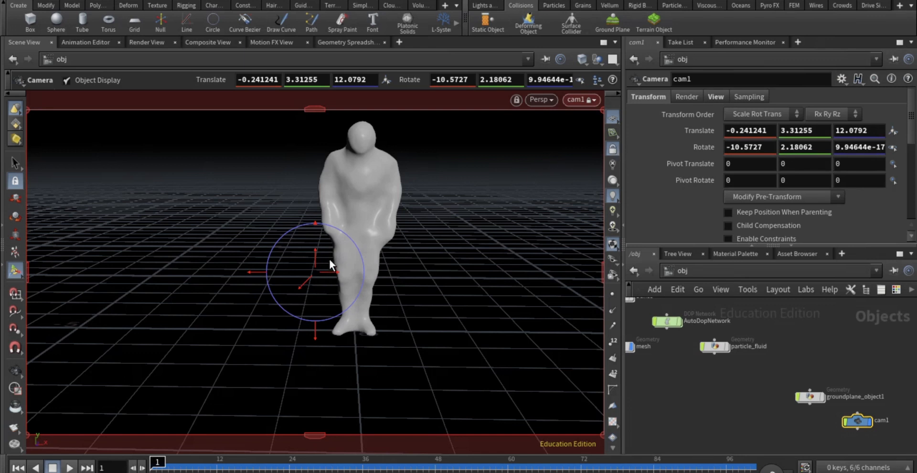
mouse_move(314, 253)
left_mouse_down()
mouse_move(331, 190)
mouse_move(308, 237)
mouse_move(263, 274)
mouse_move(337, 264)
mouse_move(351, 248)
mouse_move(330, 253)
left_mouse_up()
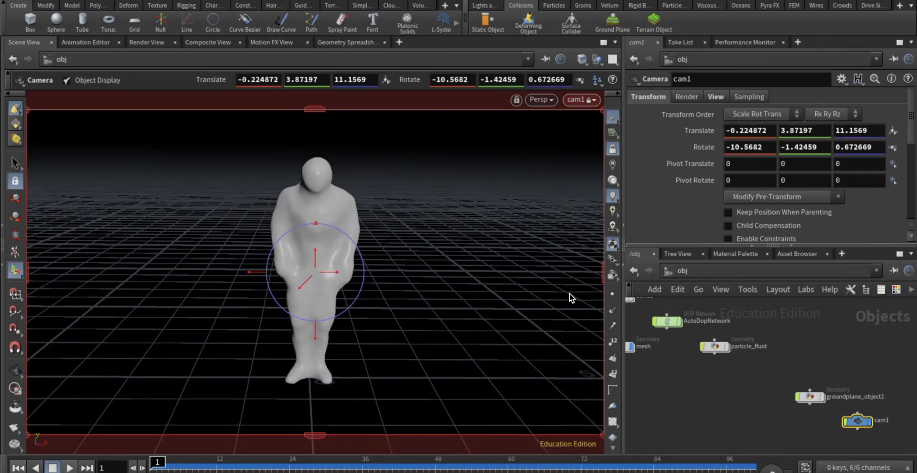
key("space")
left_click(616, 152)
Add a Sky Light to the scene and set the environment light's intensity to 2.53
left_click(505, 236, "alt")
left_click_drag(501, 291, 453, 294, "alt")
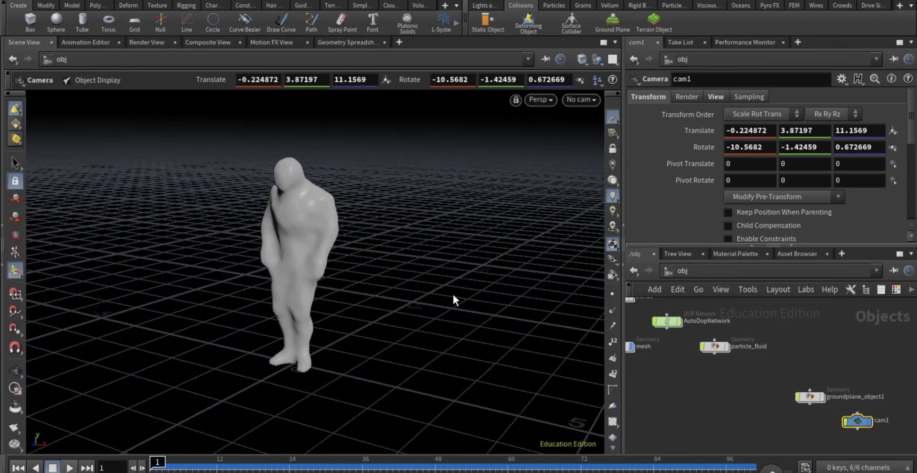
left_click(491, 6)
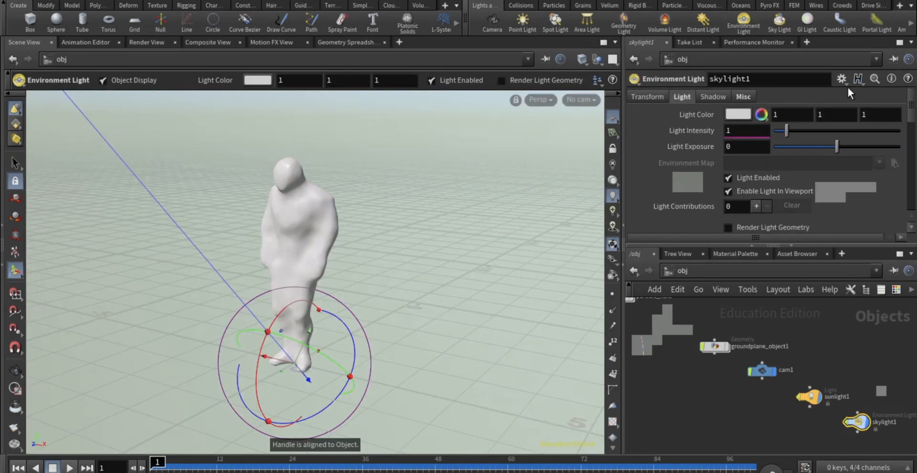
left_click(750, 132)
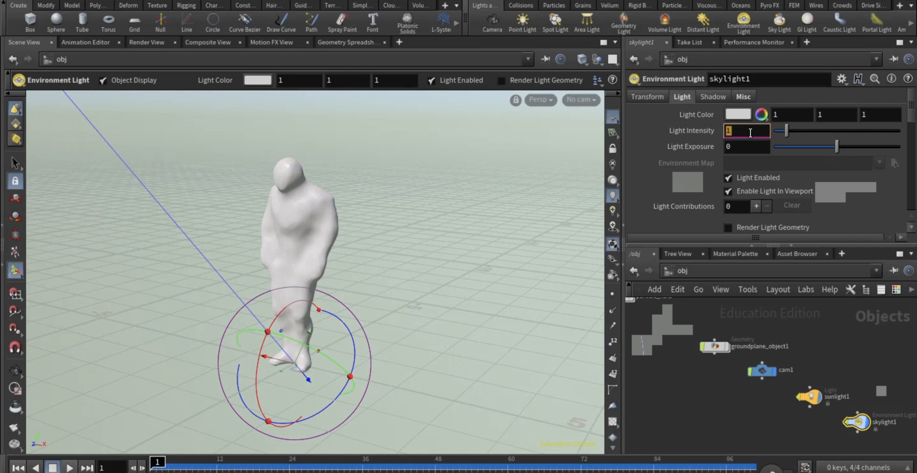
type("2.53")
key("Return")
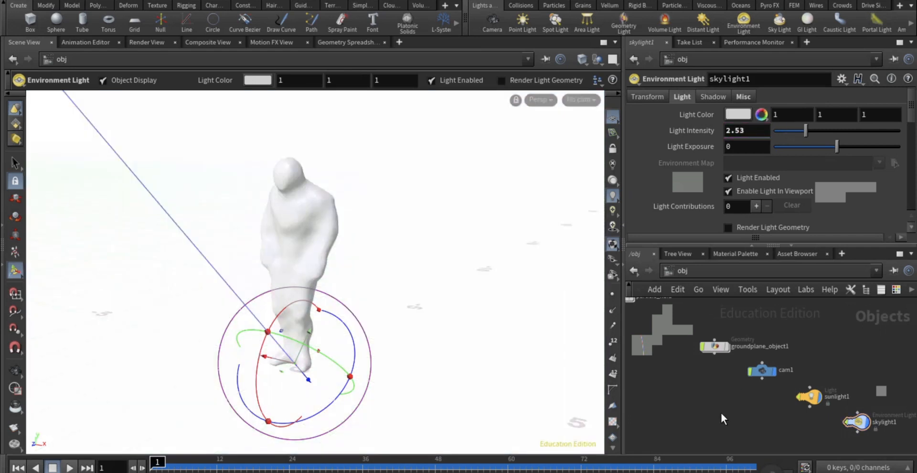
Add a Principled Shader from the material gallery to /mat and assign it to the fluid figure
left_click(670, 272)
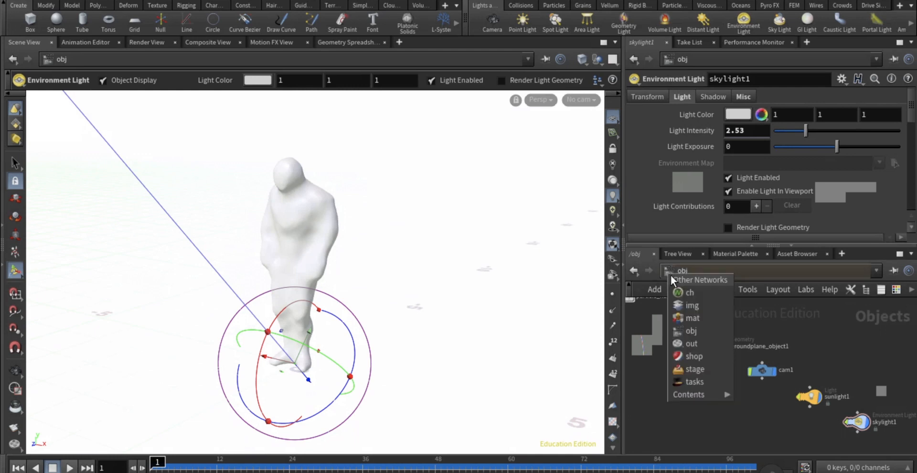
left_click(684, 319)
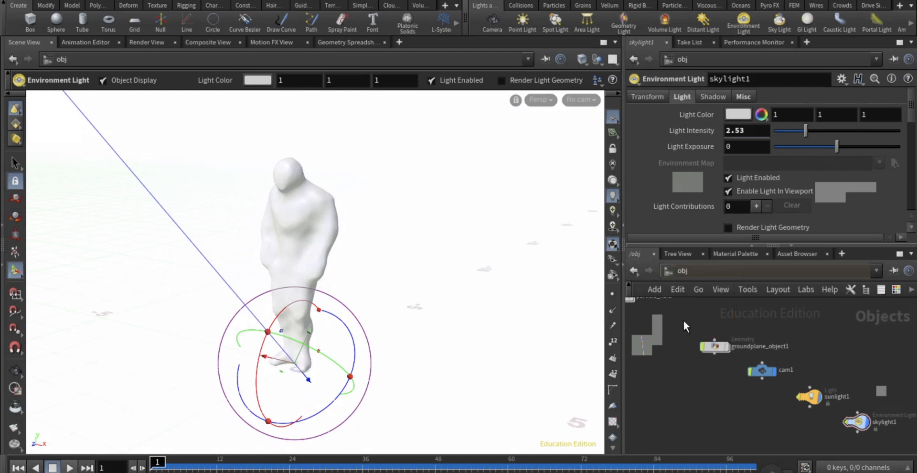
left_click(738, 253)
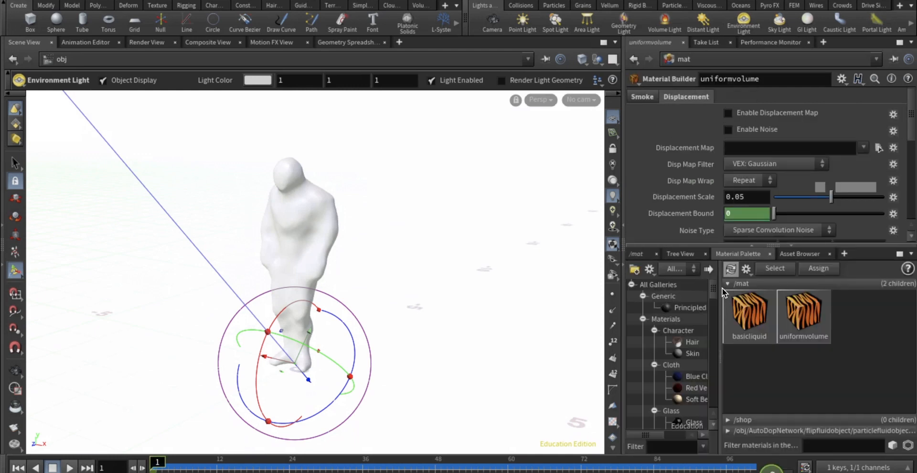
left_click_drag(687, 306, 875, 316)
left_click(869, 326)
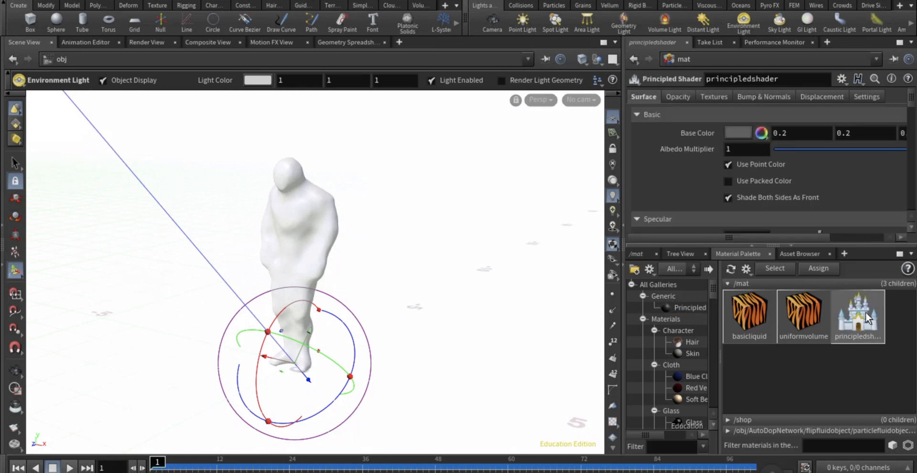
mouse_move(683, 308)
left_mouse_down()
mouse_move(338, 260)
mouse_move(321, 250)
left_mouse_up()
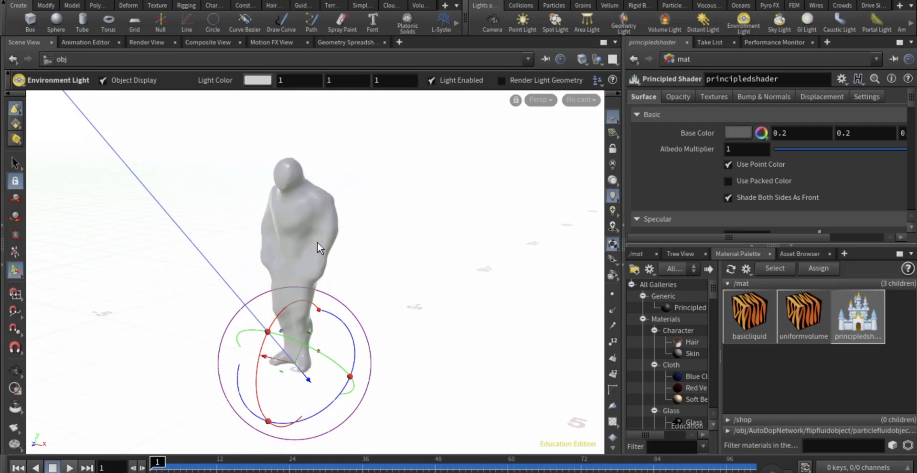
Set the principled shader's Albedo Multiplier to .8 and its base color to dark red with R 0.266, G 0, B 0
double_click(862, 321)
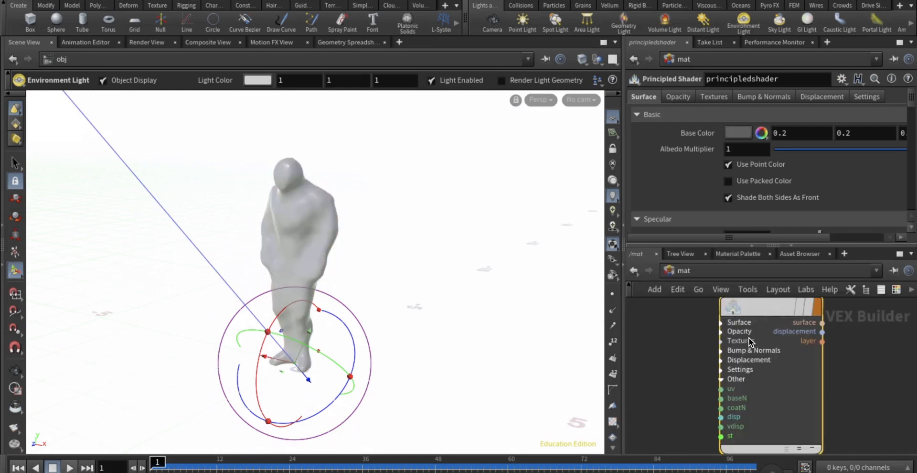
left_click(741, 151)
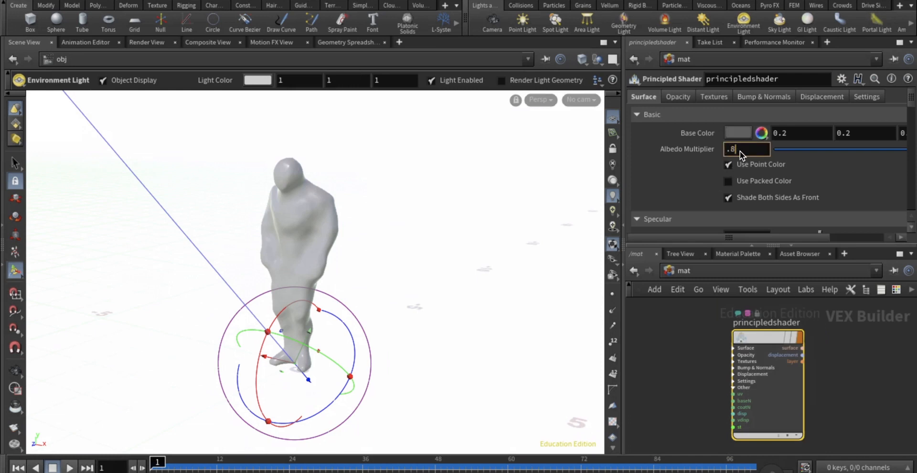
key("Return")
left_click(738, 135)
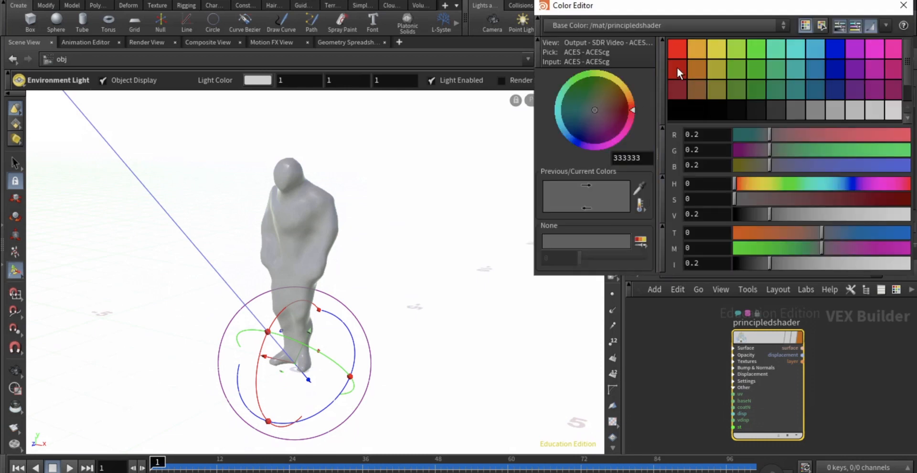
left_click(678, 87)
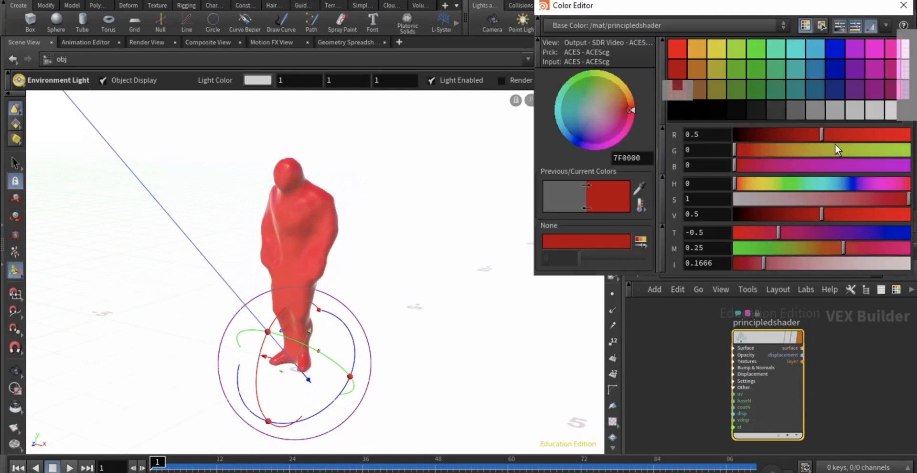
left_click_drag(807, 133, 781, 132)
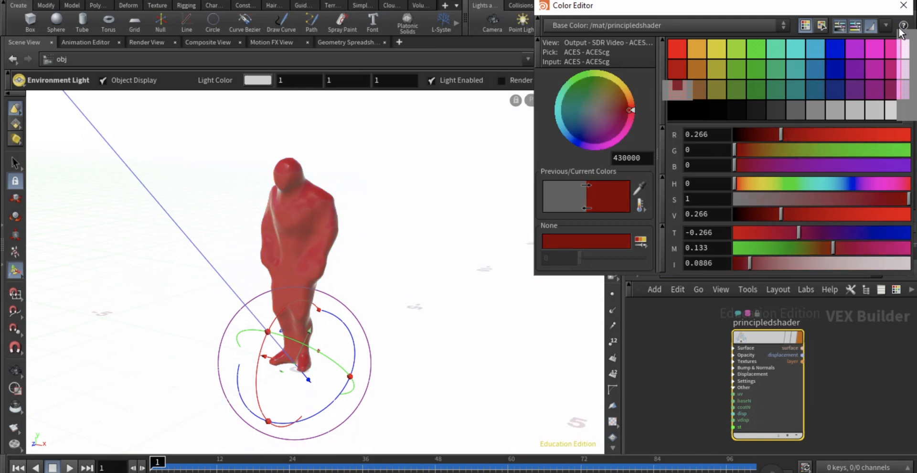
left_click(902, 7)
Set the shader's specular IOR to 3, Roughness to 0.06 and Anisotropy to 1
scroll(684, 169, "down", 4)
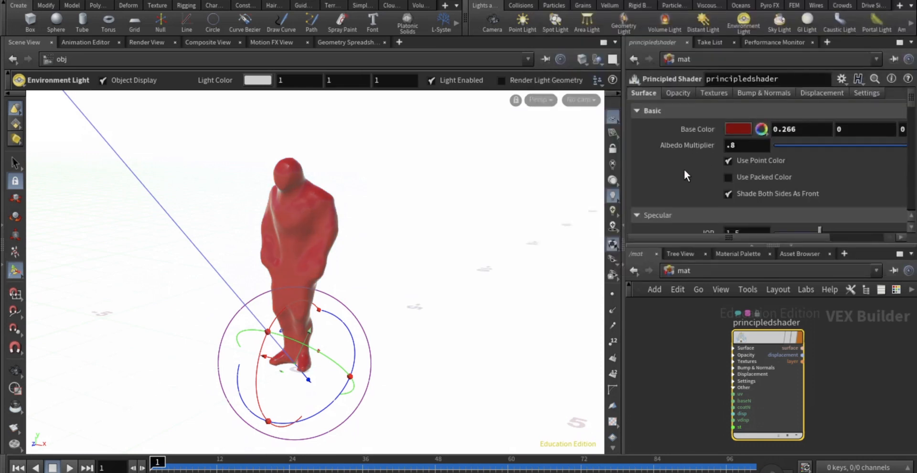
double_click(735, 159)
type("3")
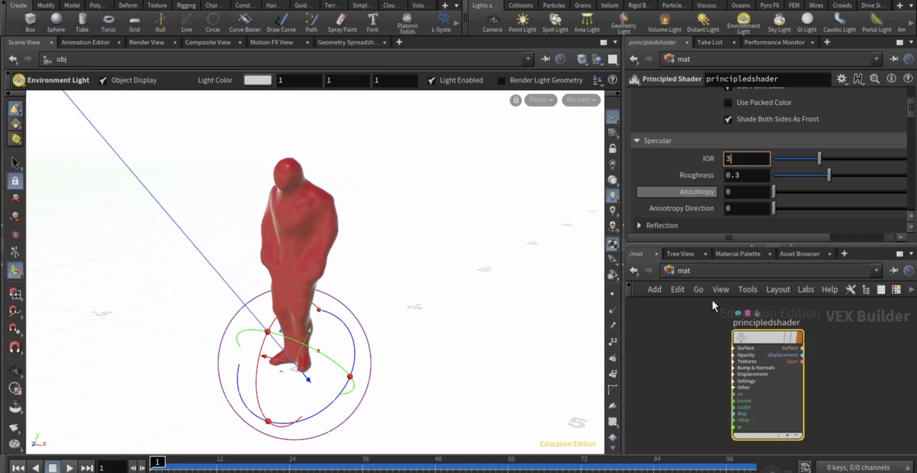
left_click(694, 345)
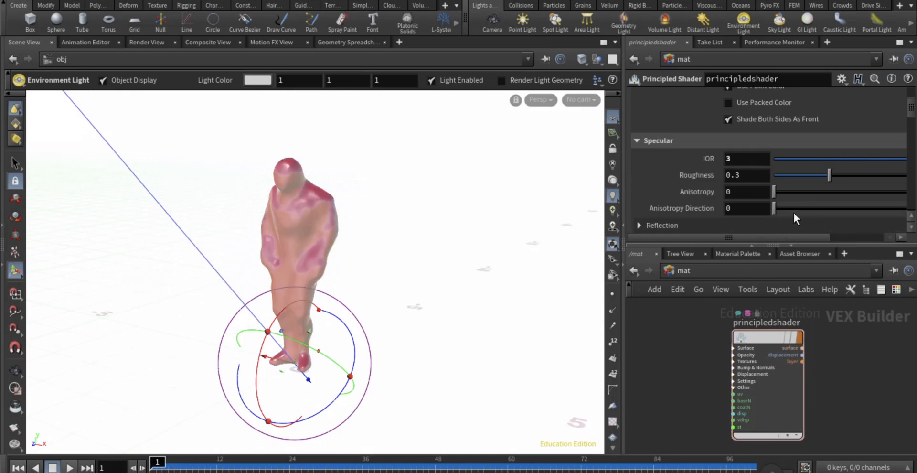
left_click(760, 175)
type("06")
left_click(686, 351)
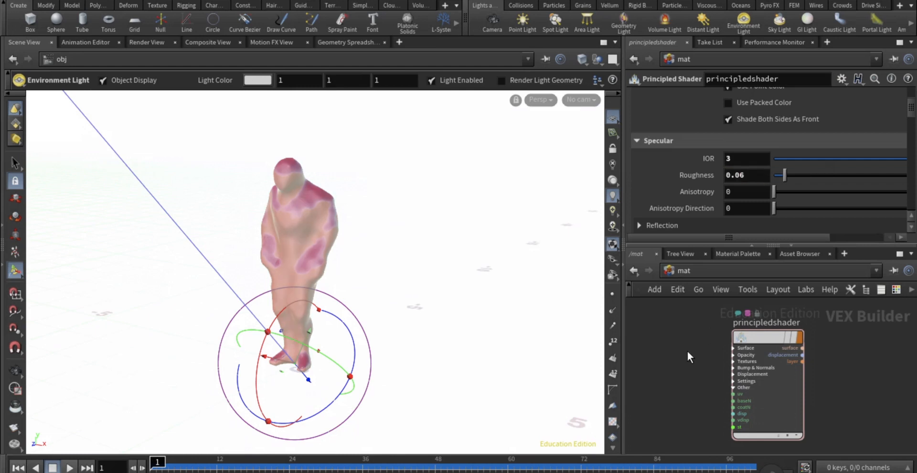
scroll(748, 179, "down", 1)
double_click(748, 179)
type("1")
left_click(692, 357)
Set the principled shader's Reflect Tint to .4 in its specular reflection settings
scroll(681, 182, "down", 1)
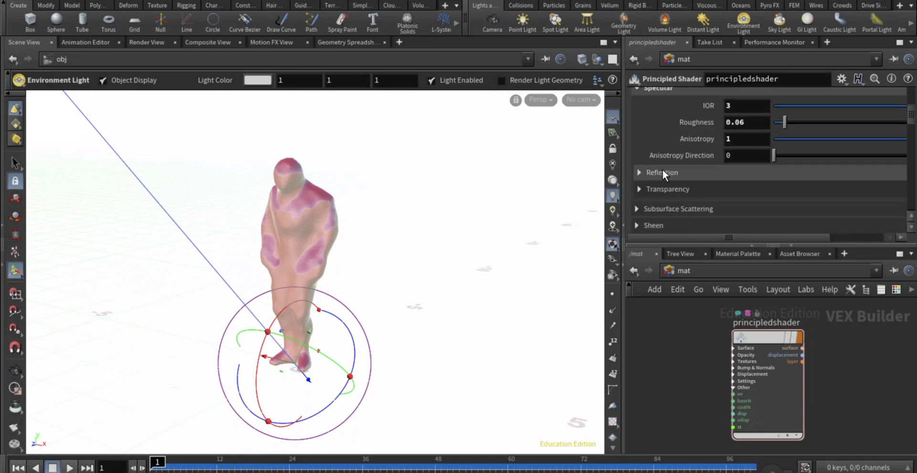
left_click(663, 171)
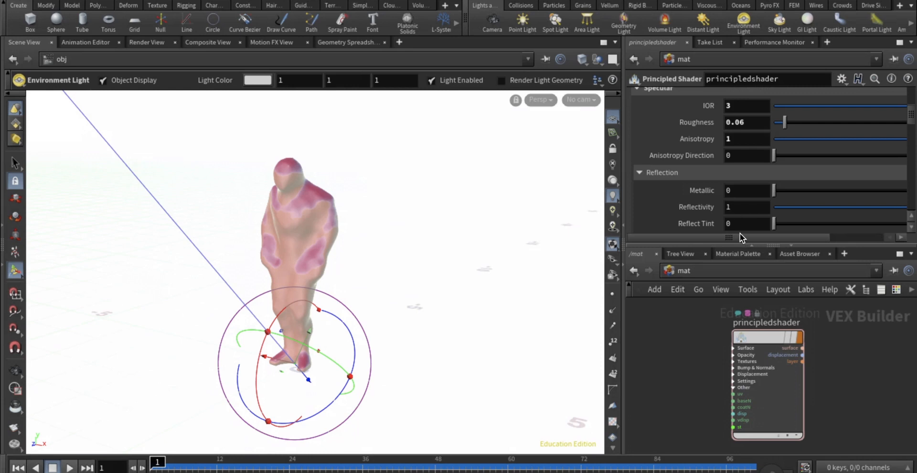
left_click(741, 224)
type(".4")
key("Return")
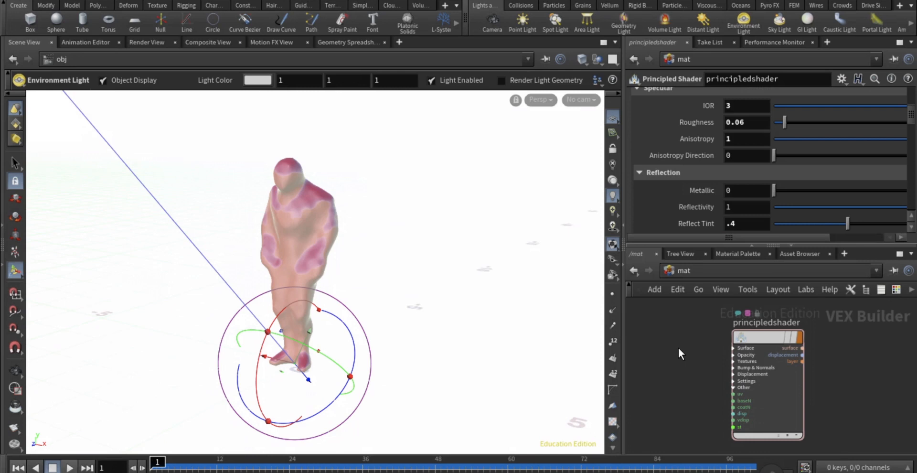
Start an interactive Mantra render of the scene and set its camera to /obj/cam1
left_click(149, 42)
left_click(36, 60)
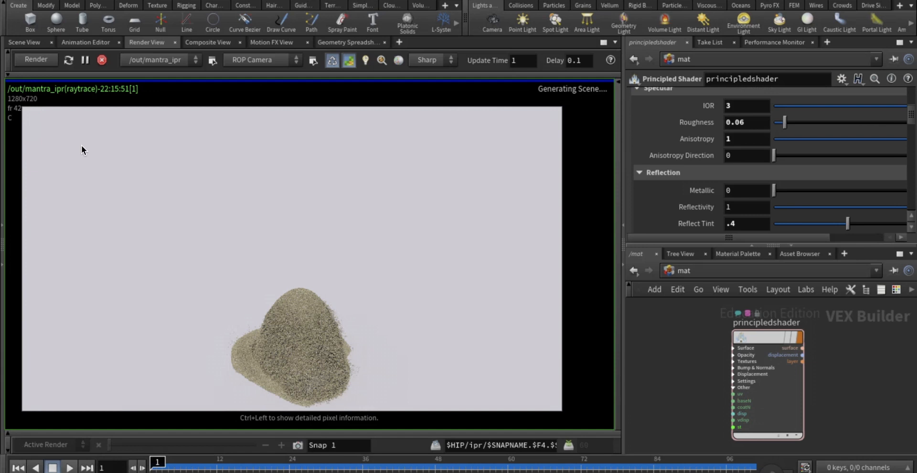
left_click(243, 59)
left_click(242, 96)
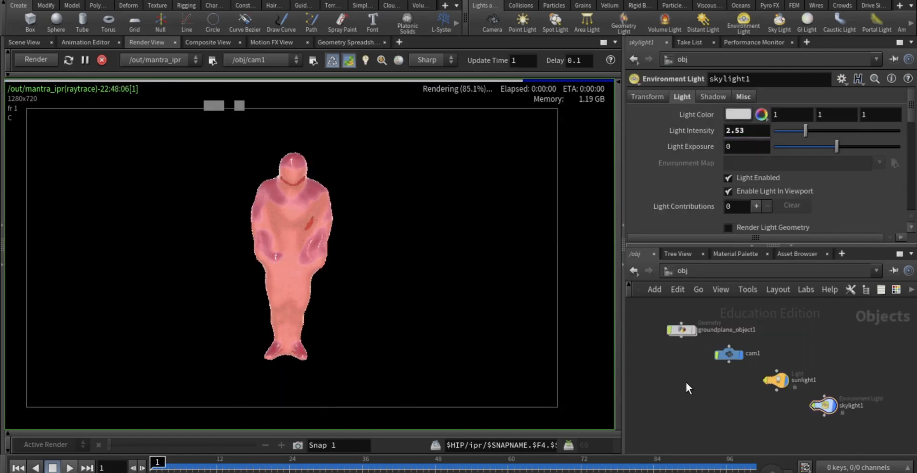
Add a Grid object at the /obj level as the floor and set its Uniform Scale to 1000
key("Tab")
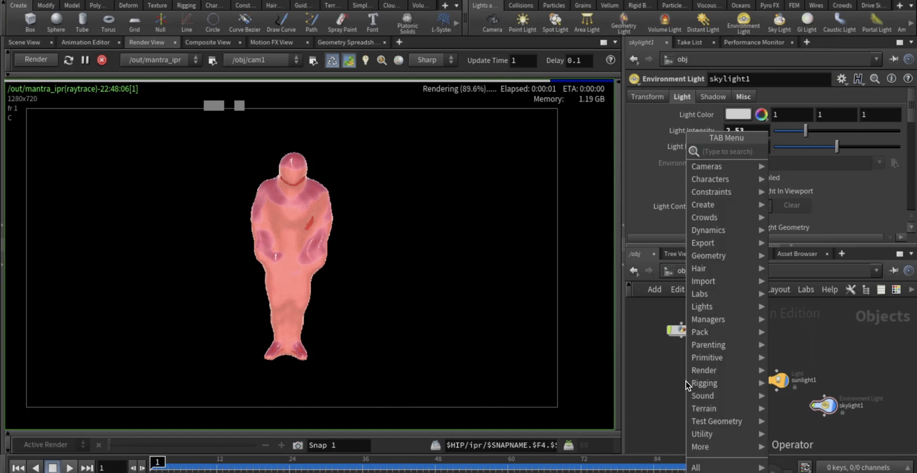
type("gri")
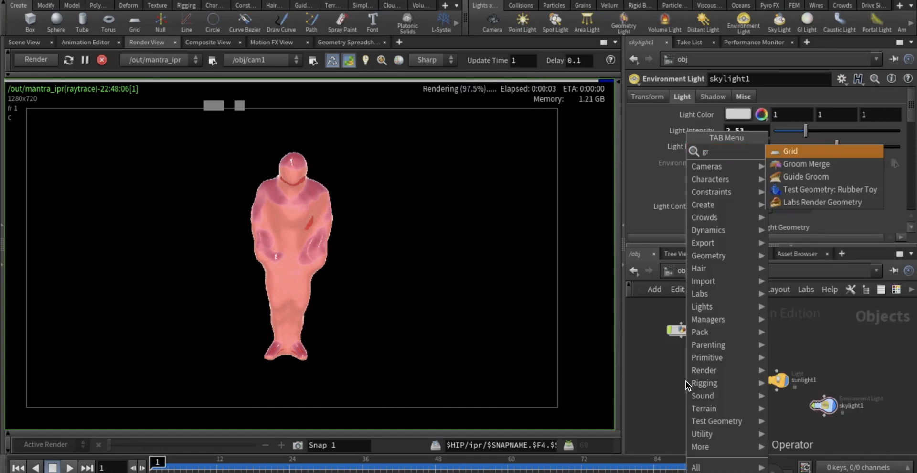
key("Return")
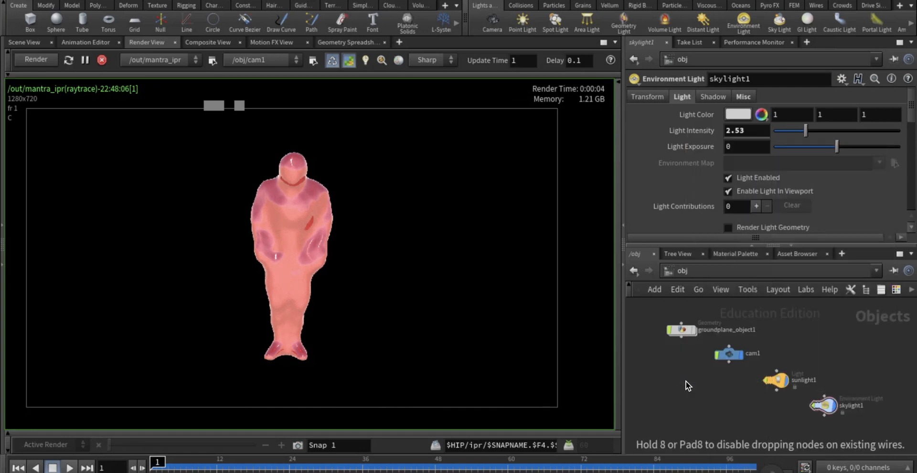
left_click(686, 381)
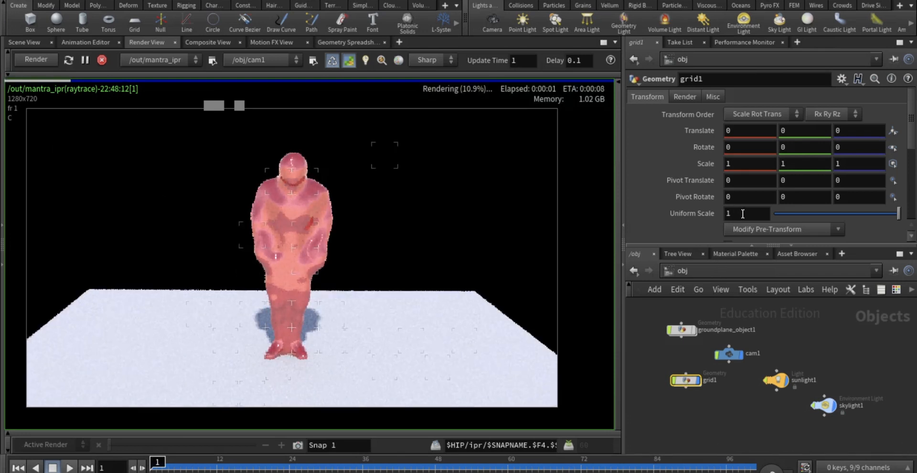
left_click(743, 213)
type("100")
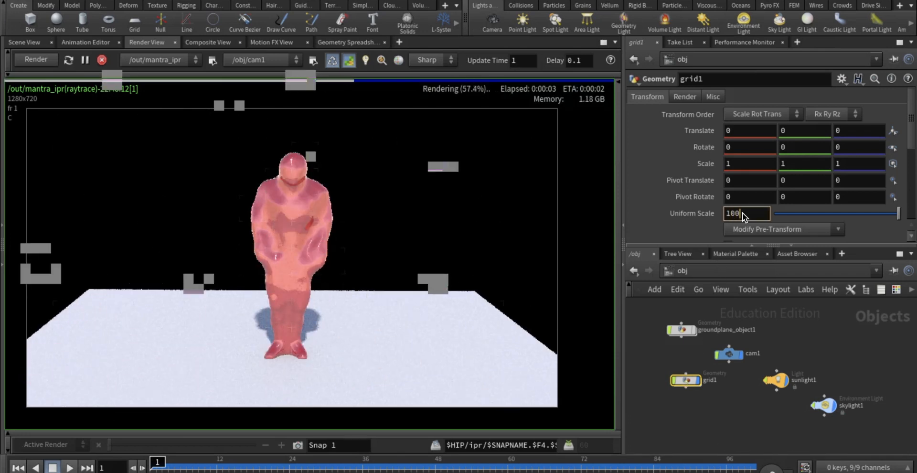
key("Return")
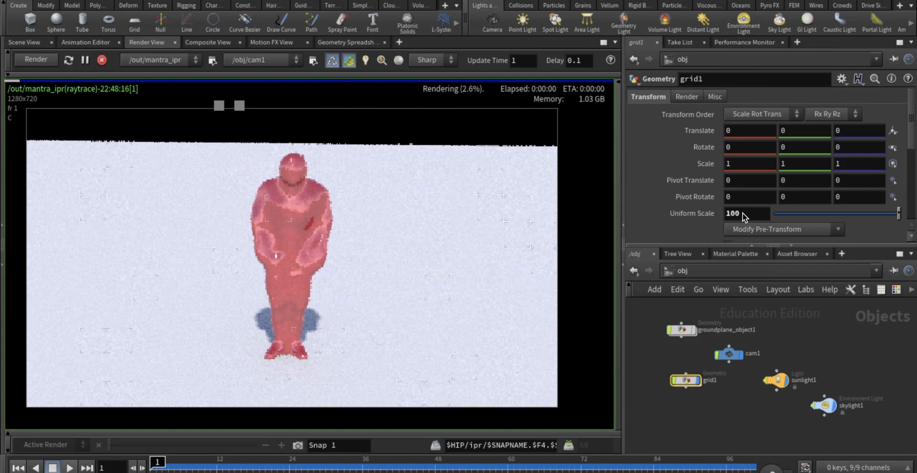
type("0")
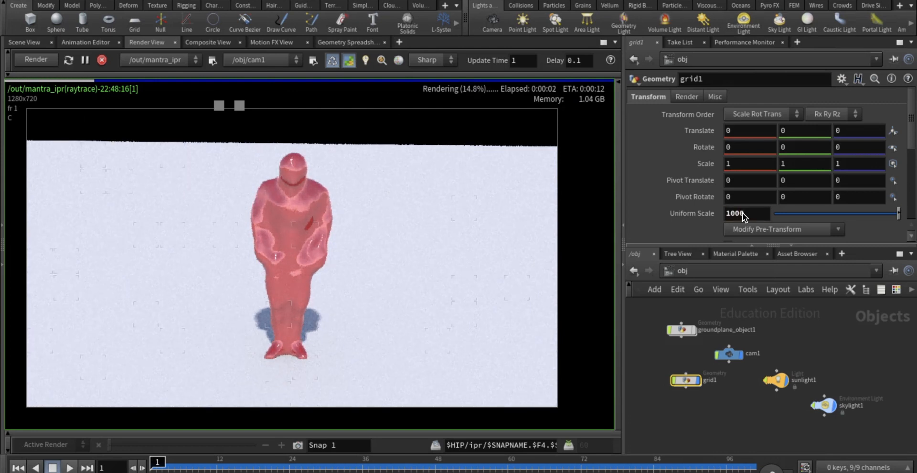
key("Return")
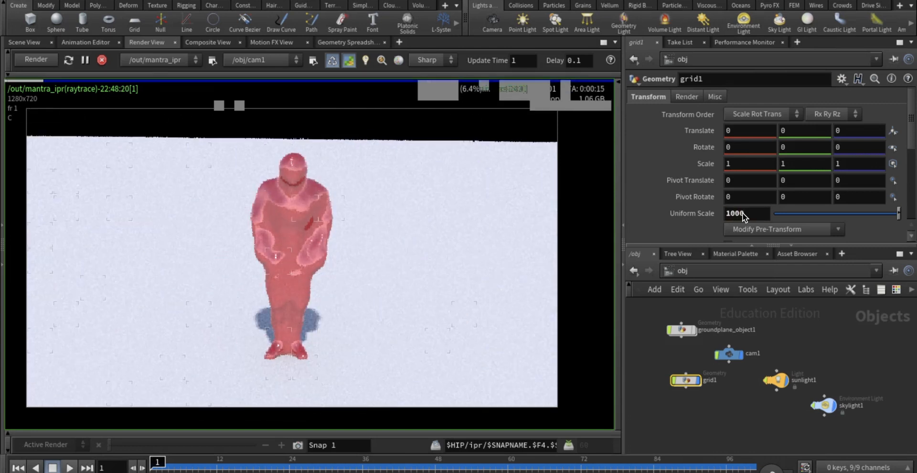
Look through cam1, tilt it down to about -13.6 degrees so the floor grid fills the frame, and show the render
left_click(26, 40)
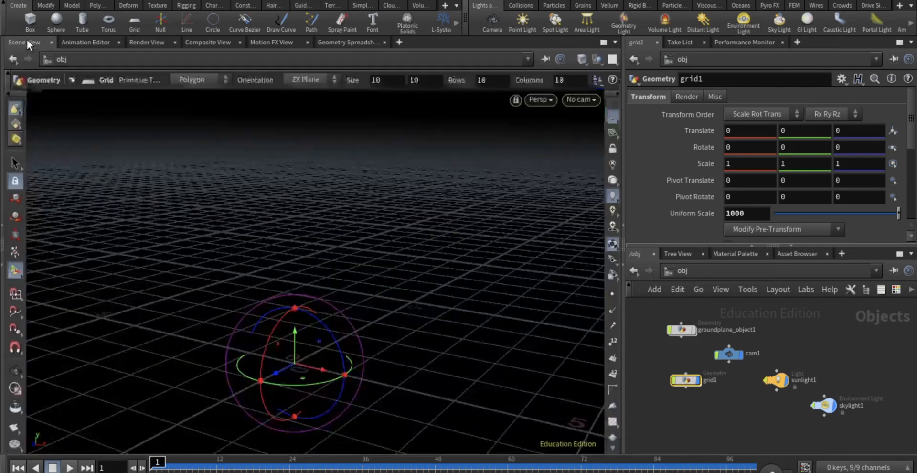
left_click(575, 99)
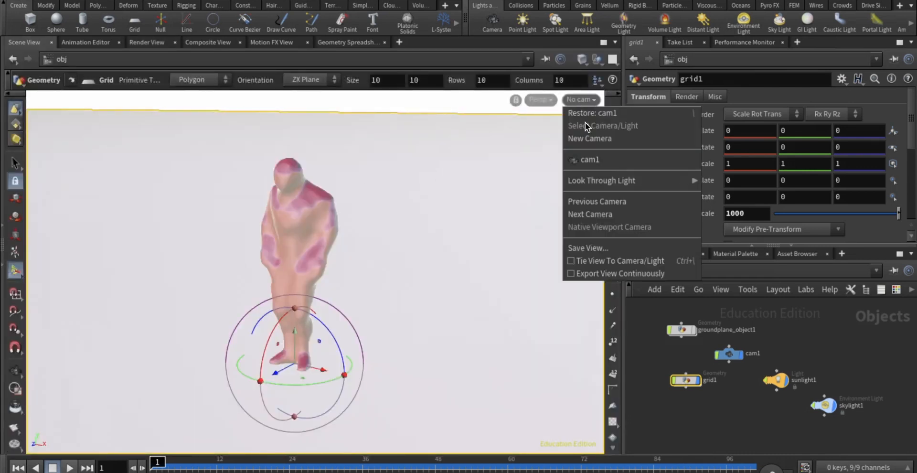
left_click(586, 160)
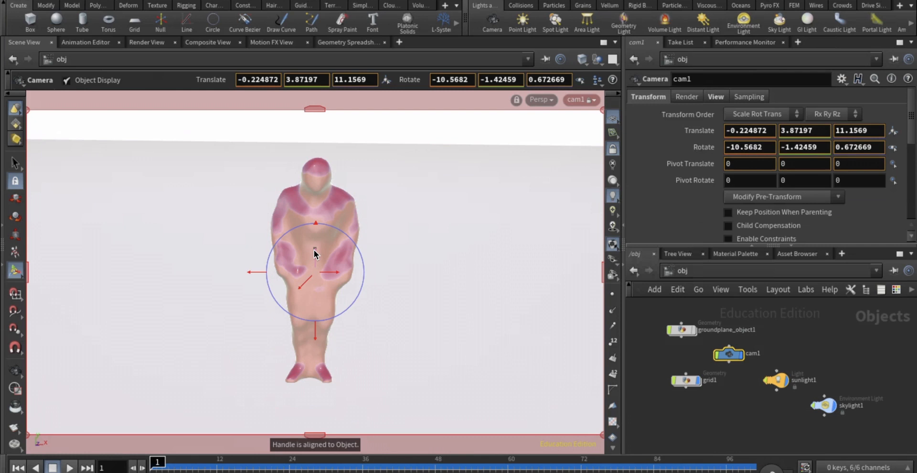
mouse_move(315, 253)
left_mouse_down()
mouse_move(317, 334)
mouse_move(315, 246)
left_mouse_up()
left_click(144, 43)
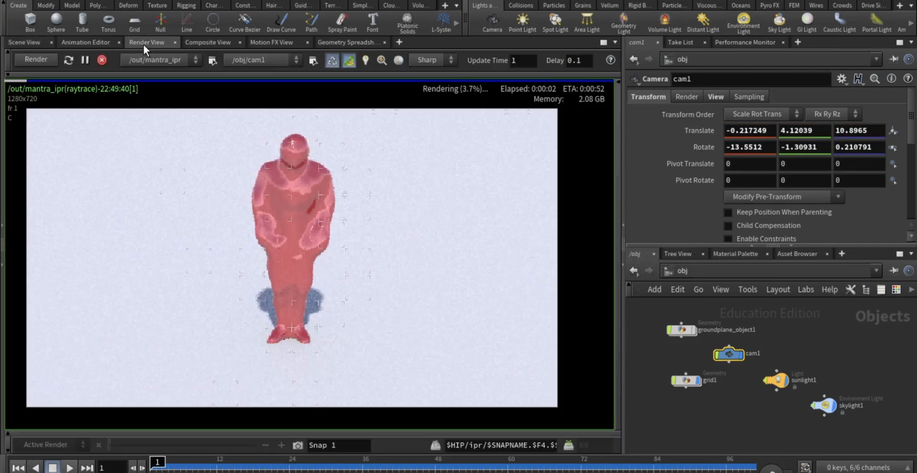
Add an Area Light to the scene and check its effect on the figure in the render
left_click(26, 40)
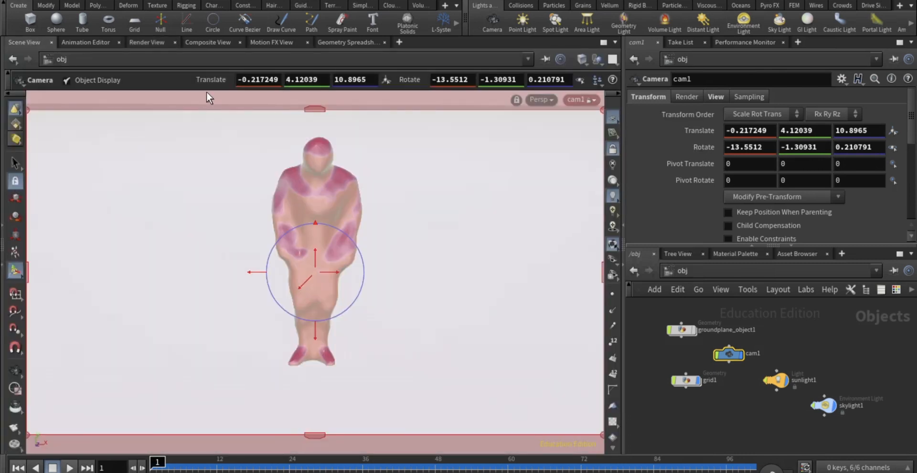
left_click(146, 42)
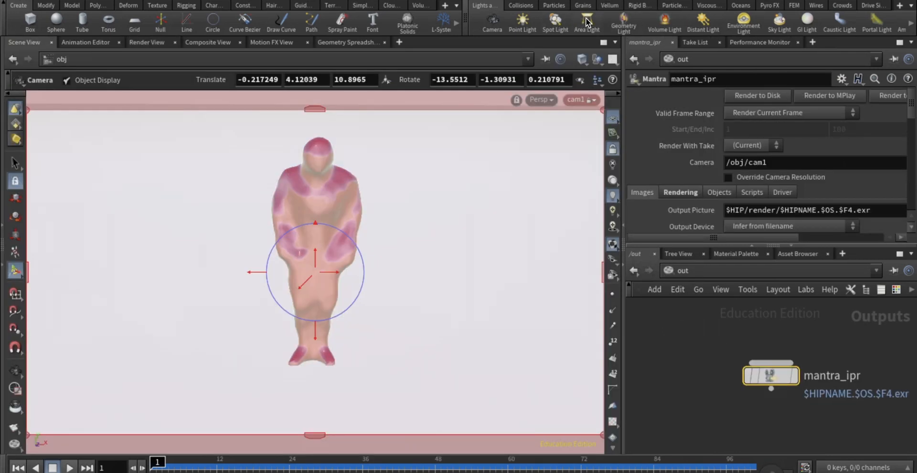
left_click(455, 196)
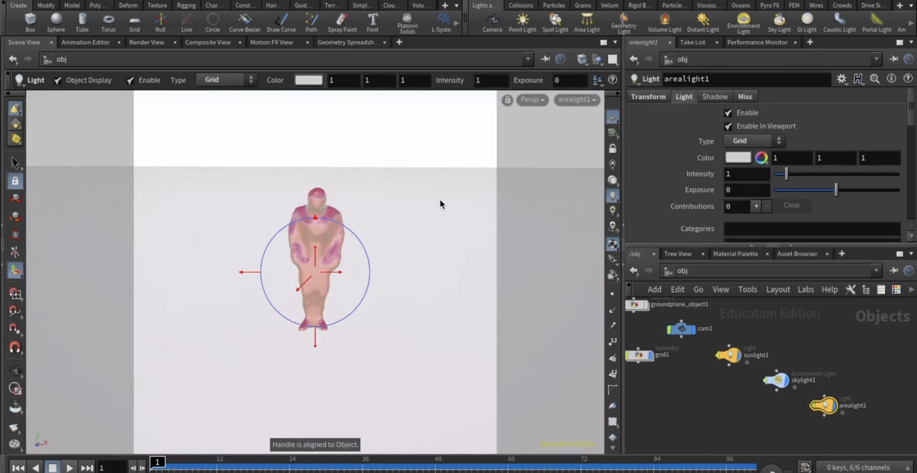
left_click(151, 42)
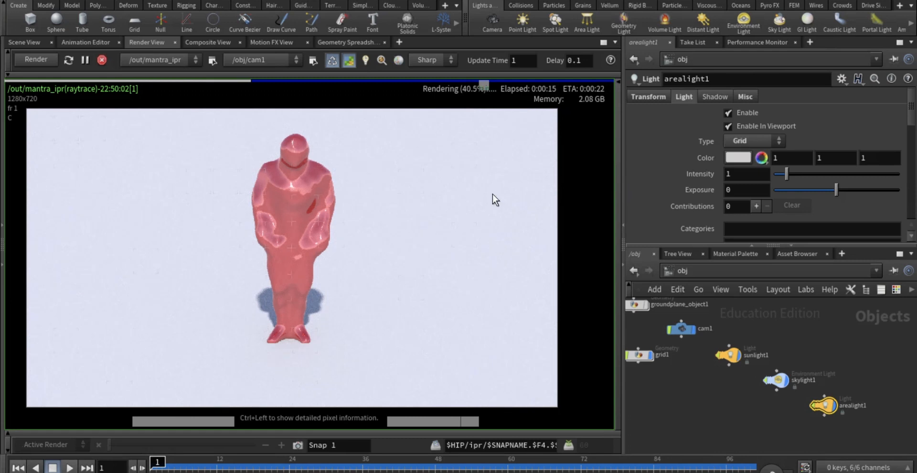
Set the Pixel Samples of the mantra_ipr node in /out to 1 by 1
left_click(665, 270)
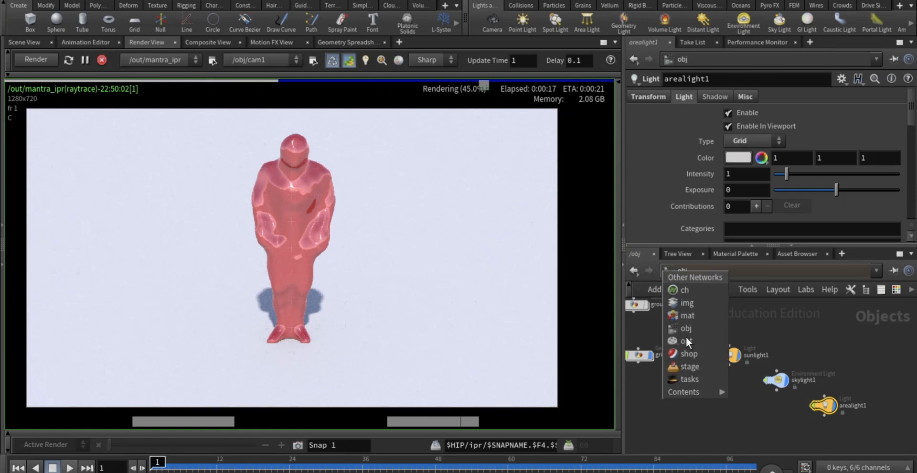
left_click(686, 339)
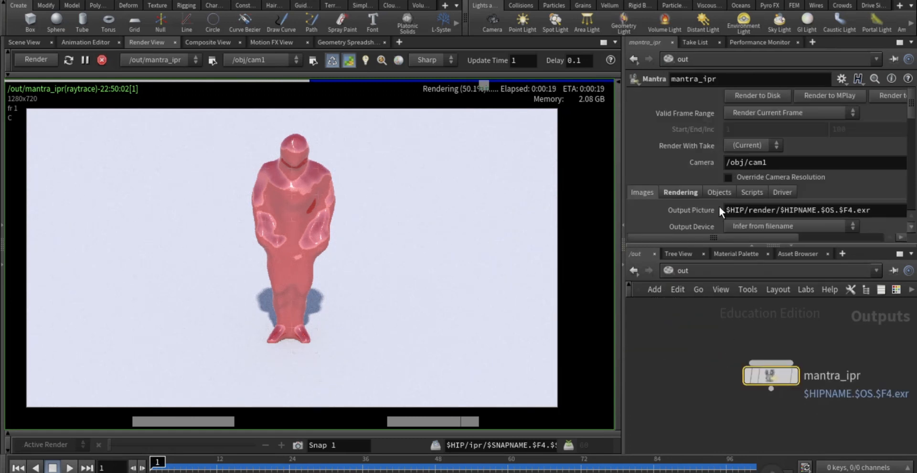
scroll(718, 206, "down", 5)
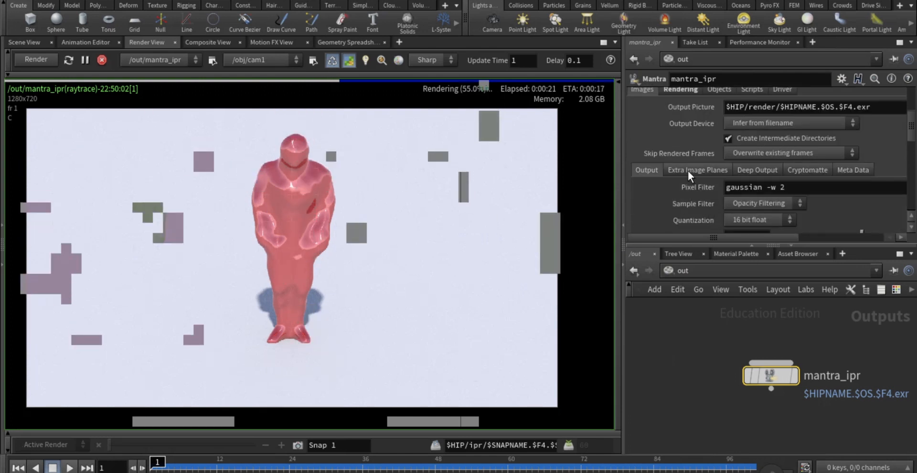
scroll(690, 163, "up", 2)
left_click(681, 135)
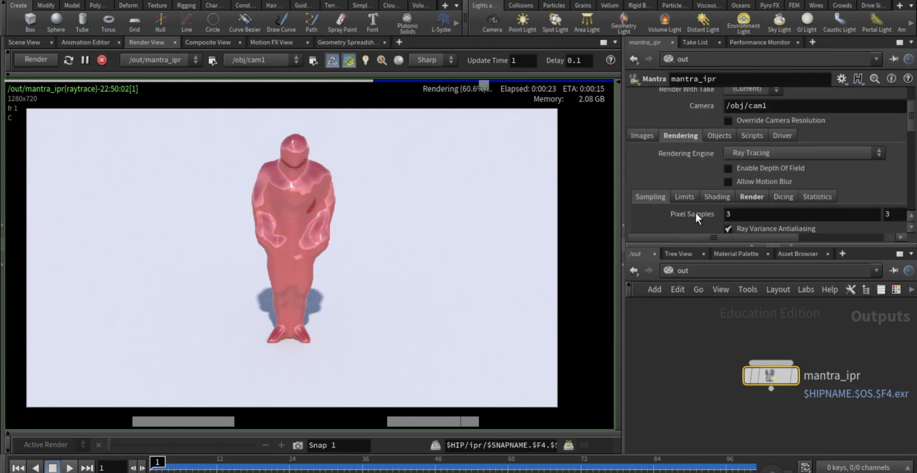
scroll(693, 212, "down", 2)
left_click(740, 176)
type("1")
key("Tab")
type("1")
key("Return")
Set the Min Ray Samples of the mantra_ipr render node to 3
scroll(644, 185, "down", 3)
left_click(747, 177)
type("3")
key("Return")
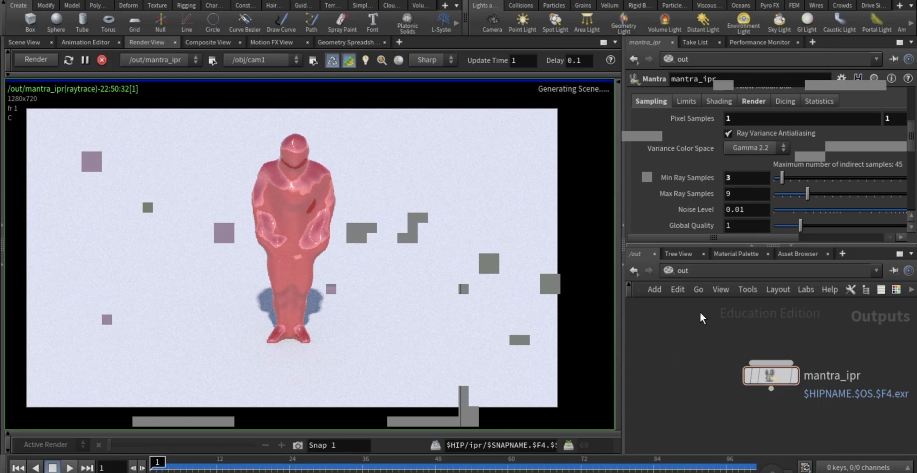